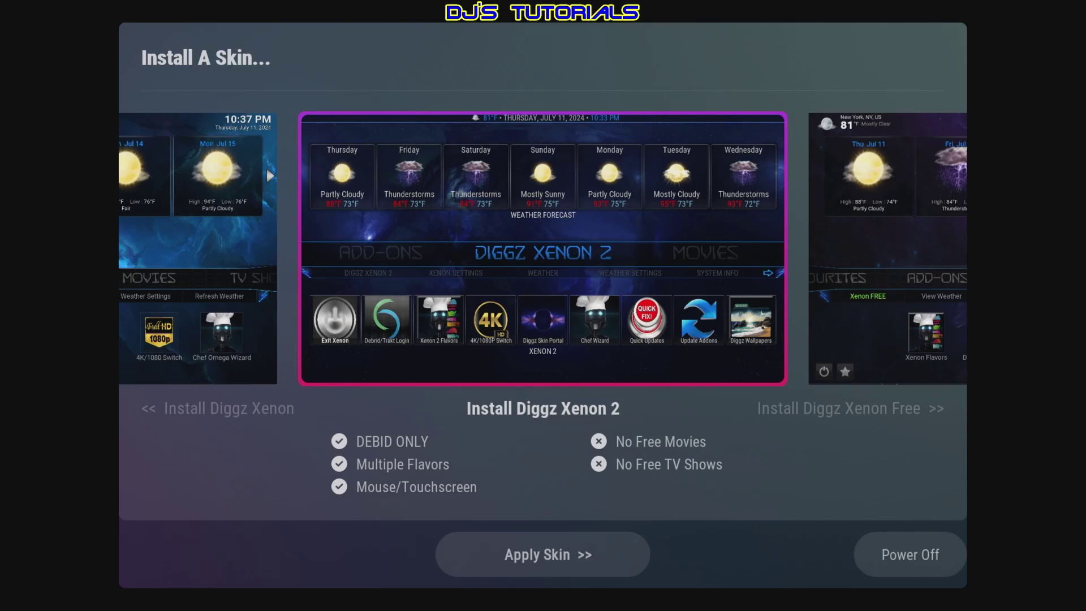
Step: Cycle the skin carousel through Xenon Free, Xenon Burst, Fentastic, Eminence, UmbrellaFlix, Xenon and Xenon 2
{"action": "key", "text": "Right"}
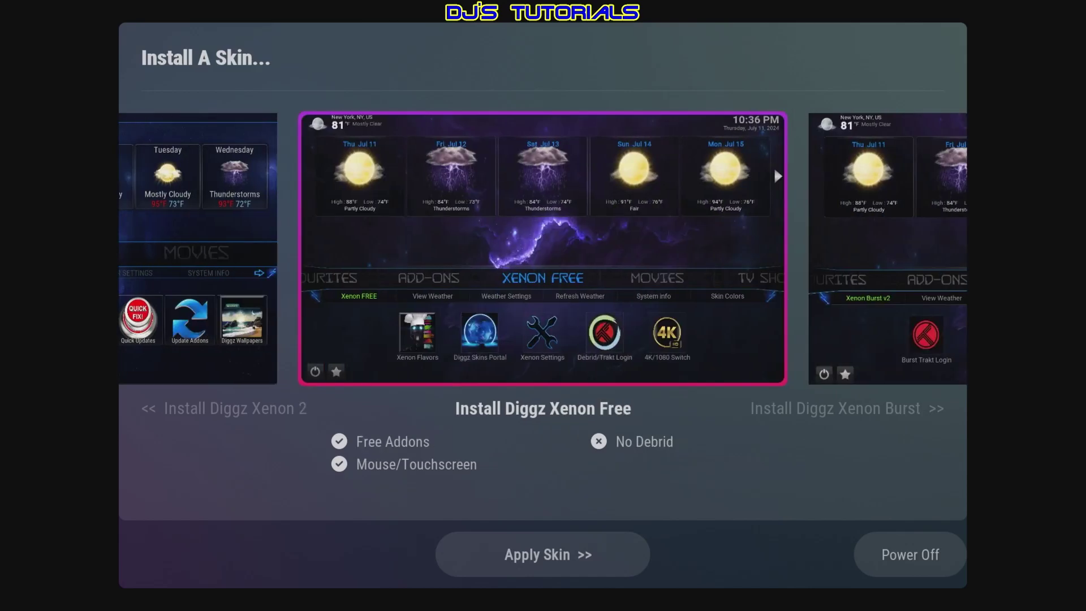
{"action": "key", "text": "Right"}
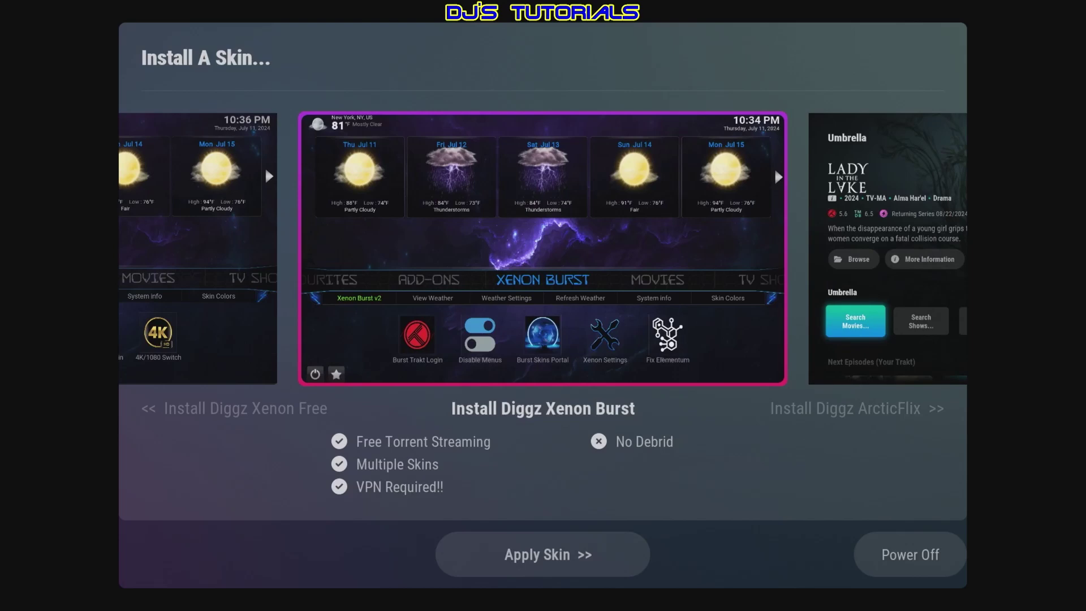
{"action": "key", "text": "Right"}
{"action": "key", "text": "Right"}
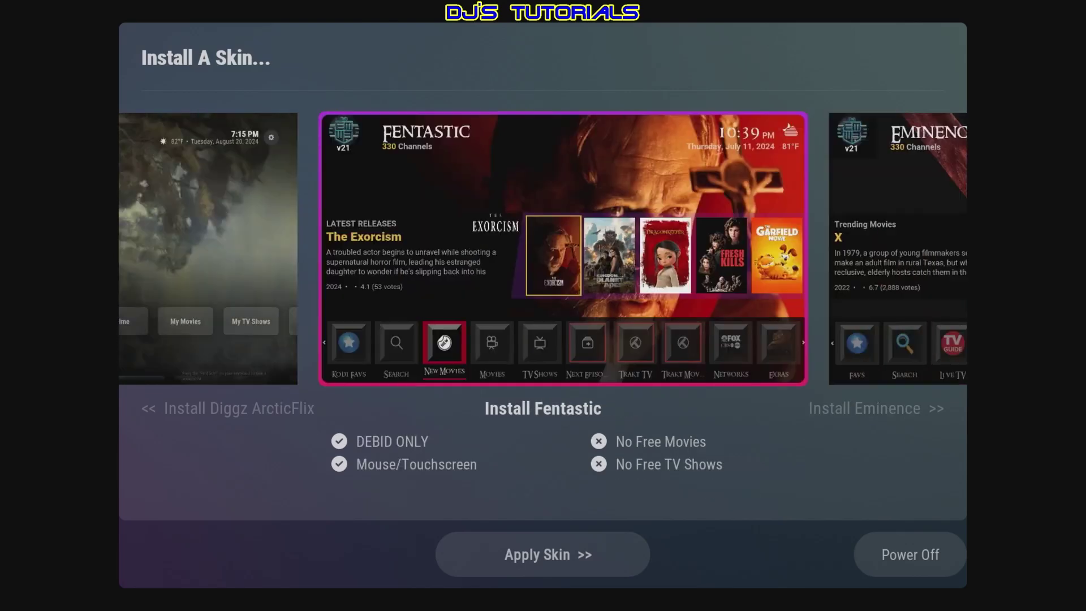
{"action": "key", "text": "Right"}
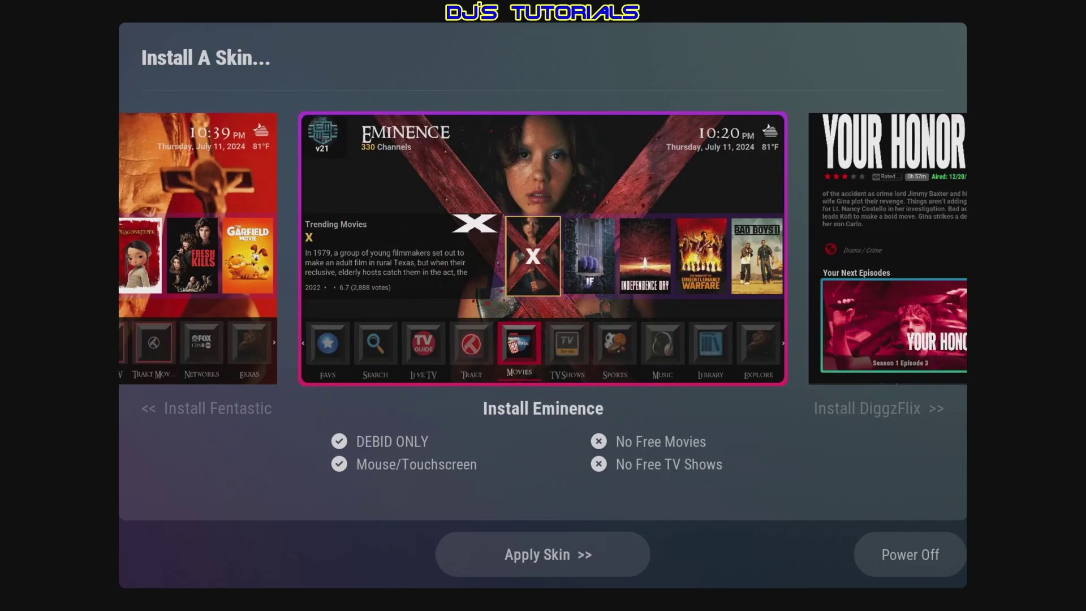
{"action": "key", "text": "Right"}
{"action": "key", "text": "Right"}
{"action": "key", "text": "Right"}
{"action": "key", "text": "Right"}
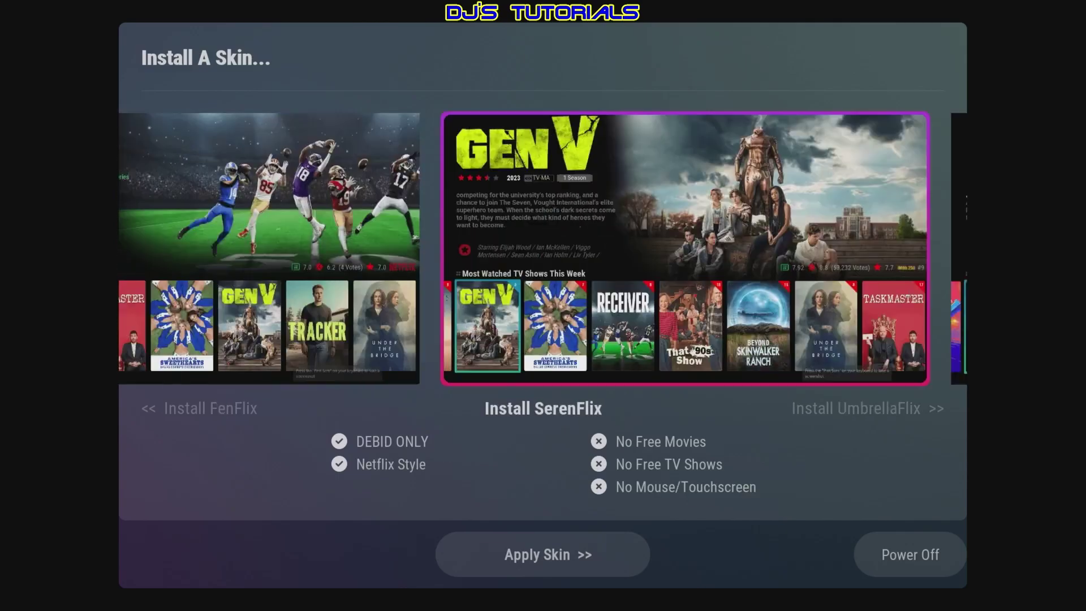
{"action": "key", "text": "Right"}
{"action": "key", "text": "Right"}
{"action": "key", "text": "Right"}
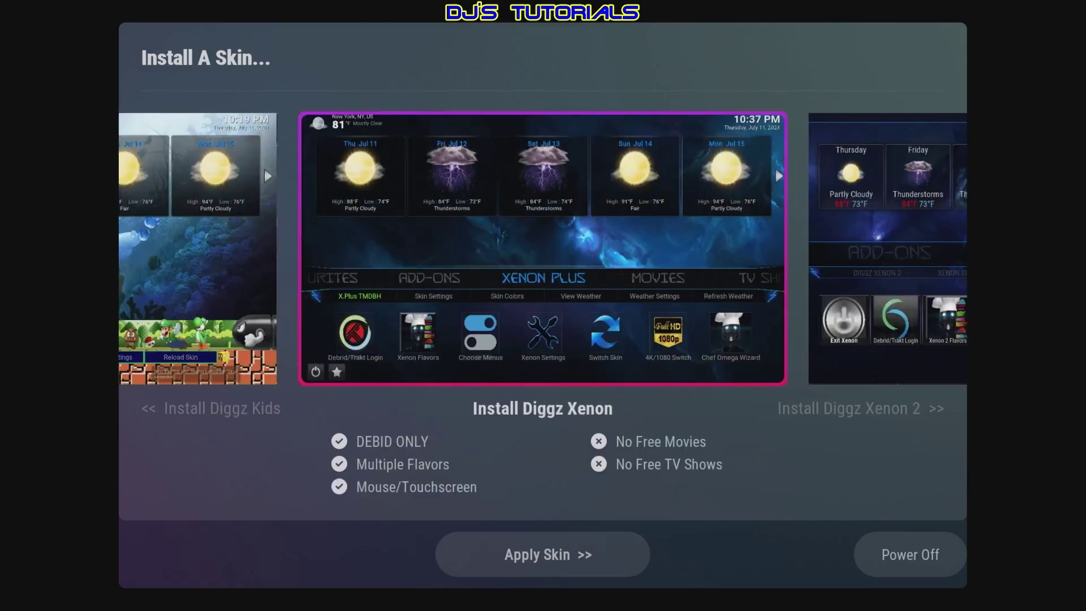
{"action": "key", "text": "Right"}
{"action": "key", "text": "Right"}
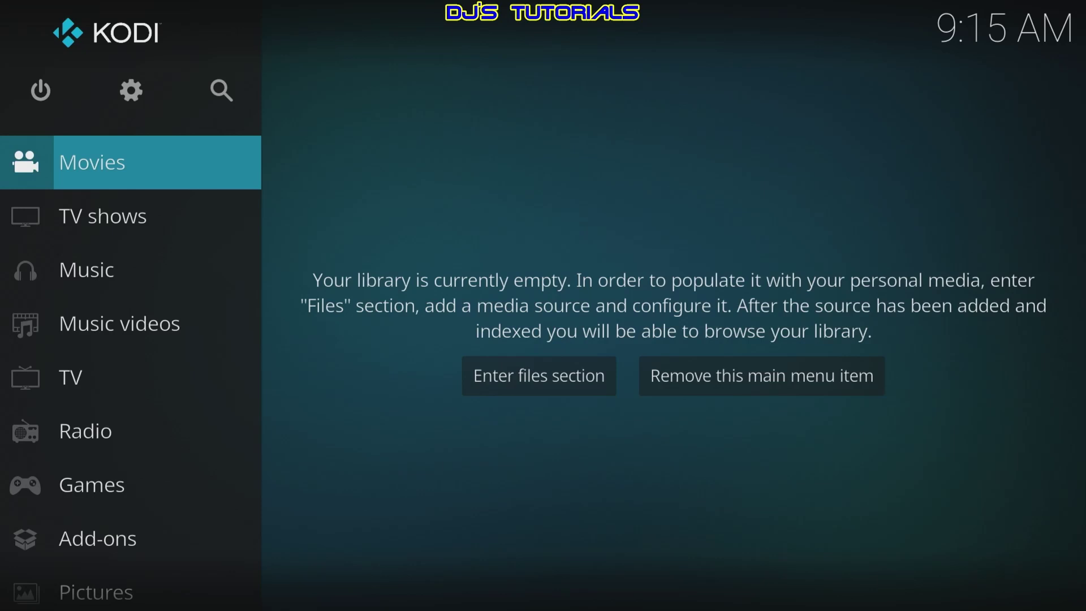
Step: Go from the home screen into Settings and open the System category
{"action": "key", "text": "Up"}
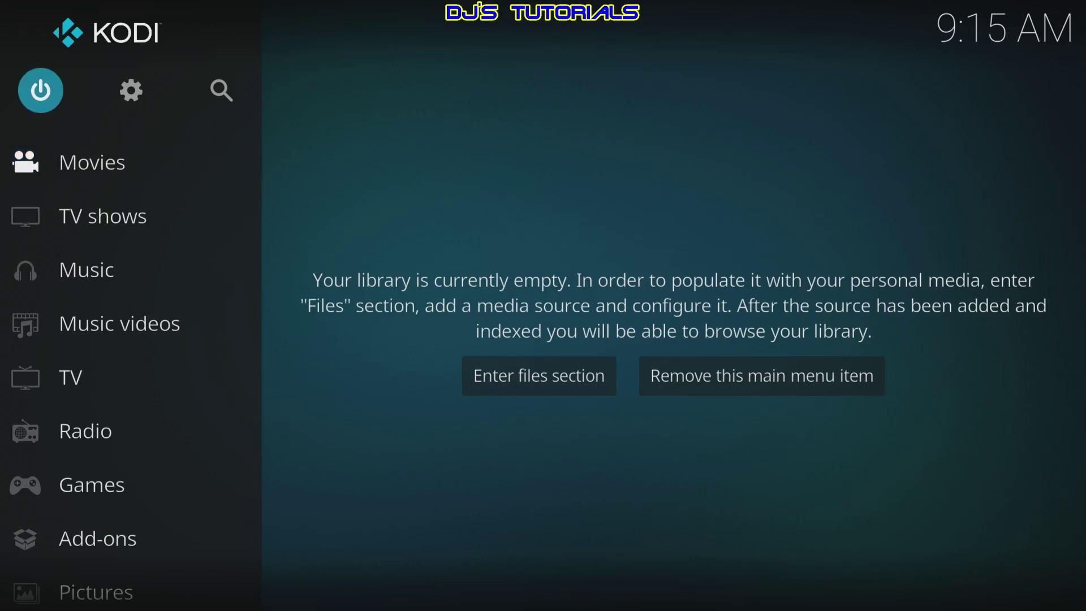
{"action": "key", "text": "Right"}
{"action": "key", "text": "Return"}
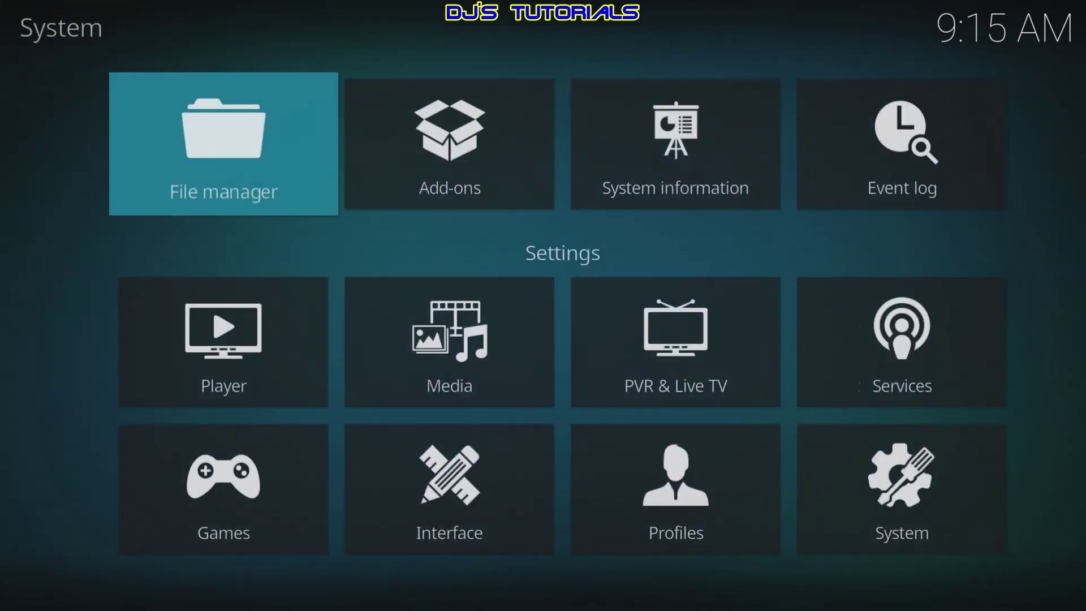
{"action": "key", "text": "Down"}
{"action": "key", "text": "Down"}
{"action": "key", "text": "Right"}
{"action": "key", "text": "Right"}
{"action": "key", "text": "Right"}
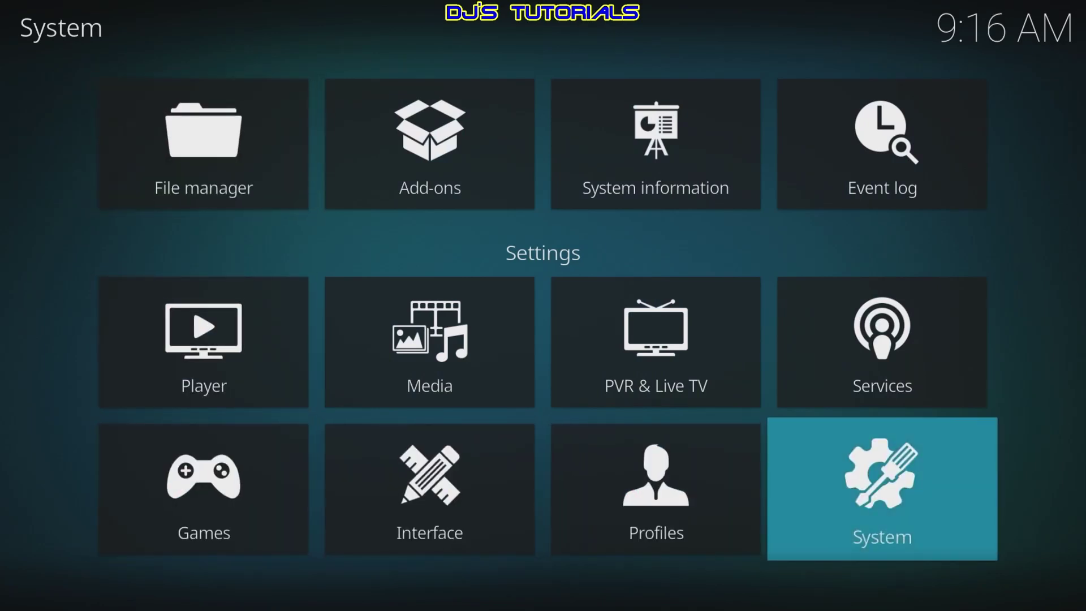
{"action": "key", "text": "Return"}
Step: Switch on Unknown sources under Add-ons, accept the warning, and return to System settings
{"action": "key", "text": "Down"}
{"action": "key", "text": "Down"}
{"action": "key", "text": "Down"}
{"action": "key", "text": "Down"}
{"action": "key", "text": "Down"}
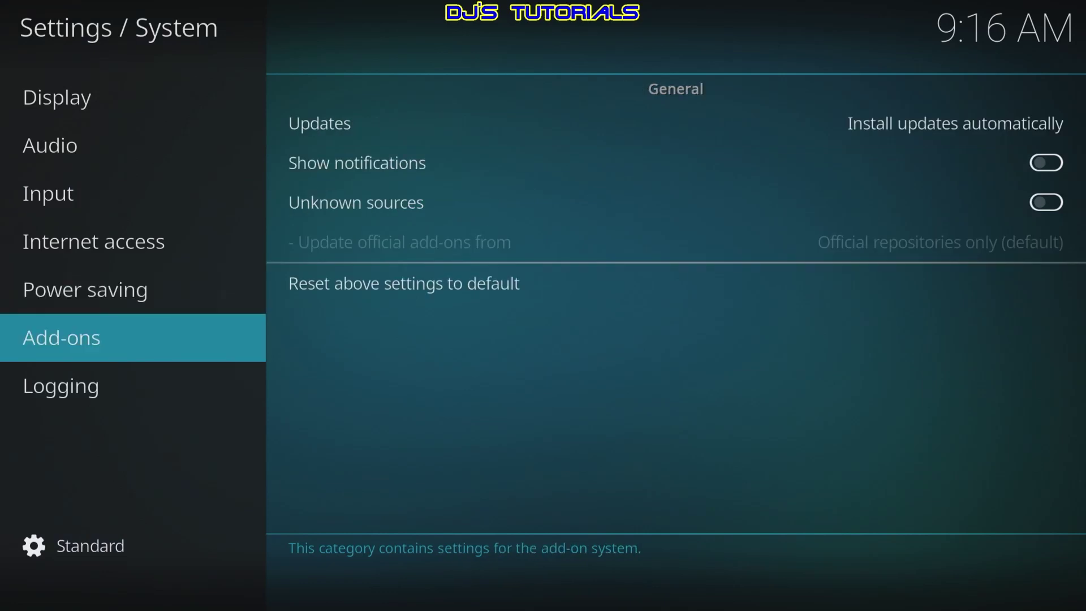
{"action": "key", "text": "Right"}
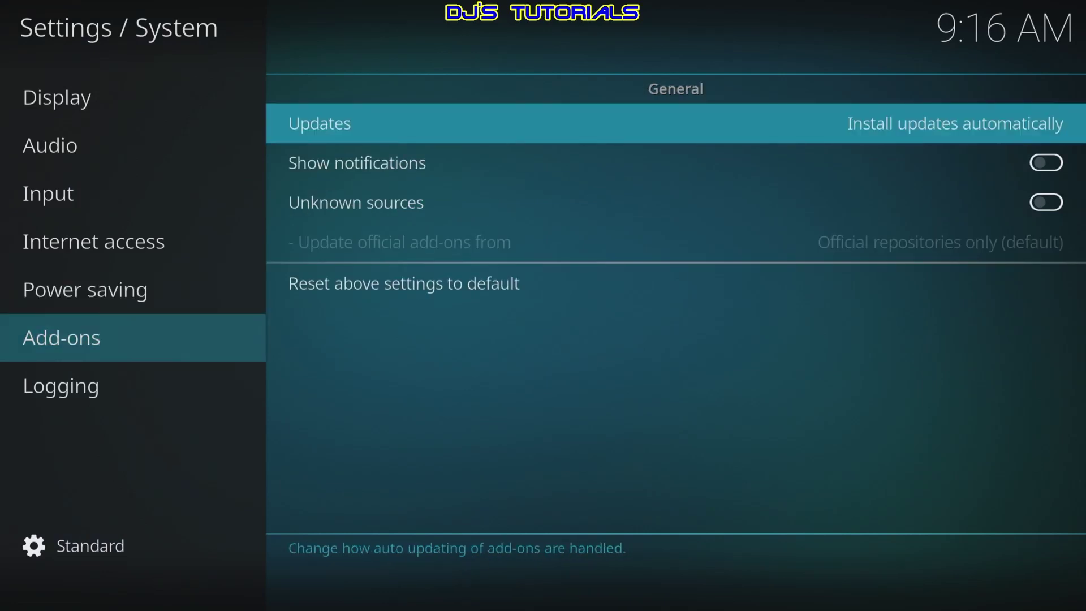
{"action": "key", "text": "Down"}
{"action": "key", "text": "Down"}
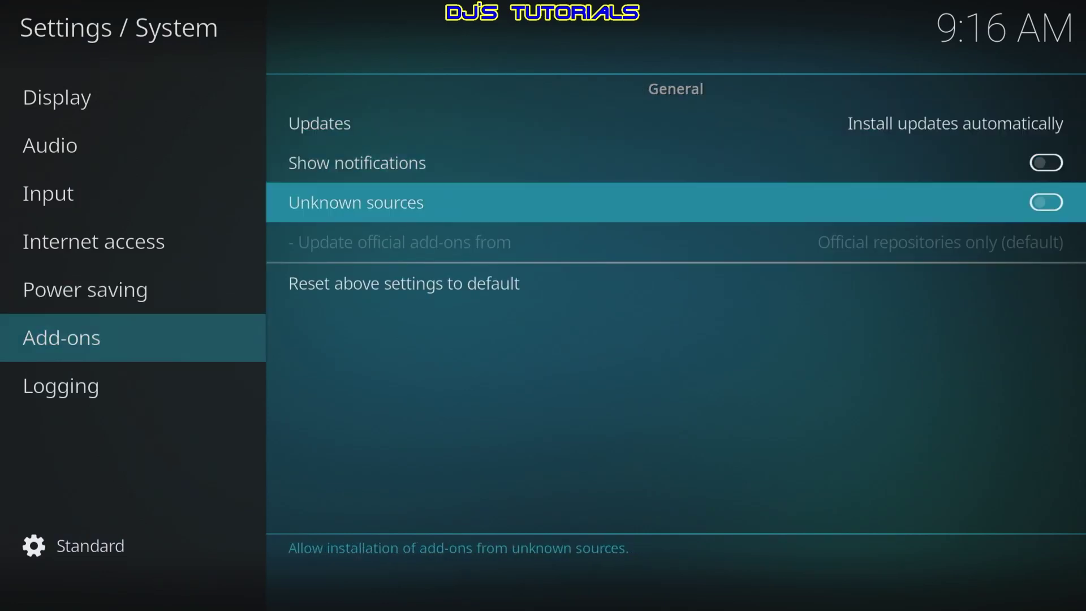
{"action": "key", "text": "Return"}
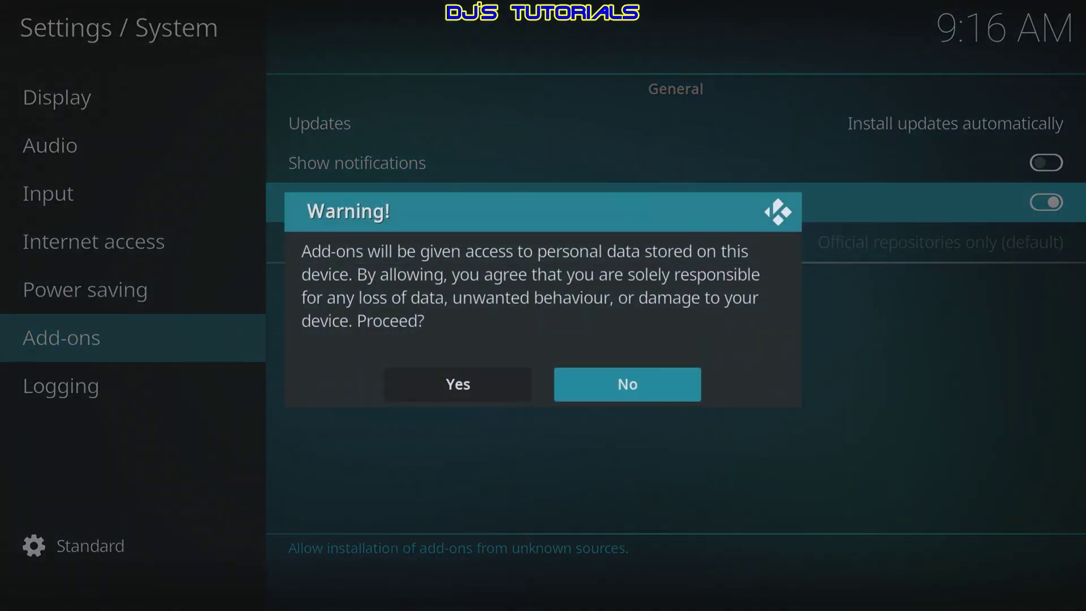
{"action": "key", "text": "Left"}
{"action": "key", "text": "Return"}
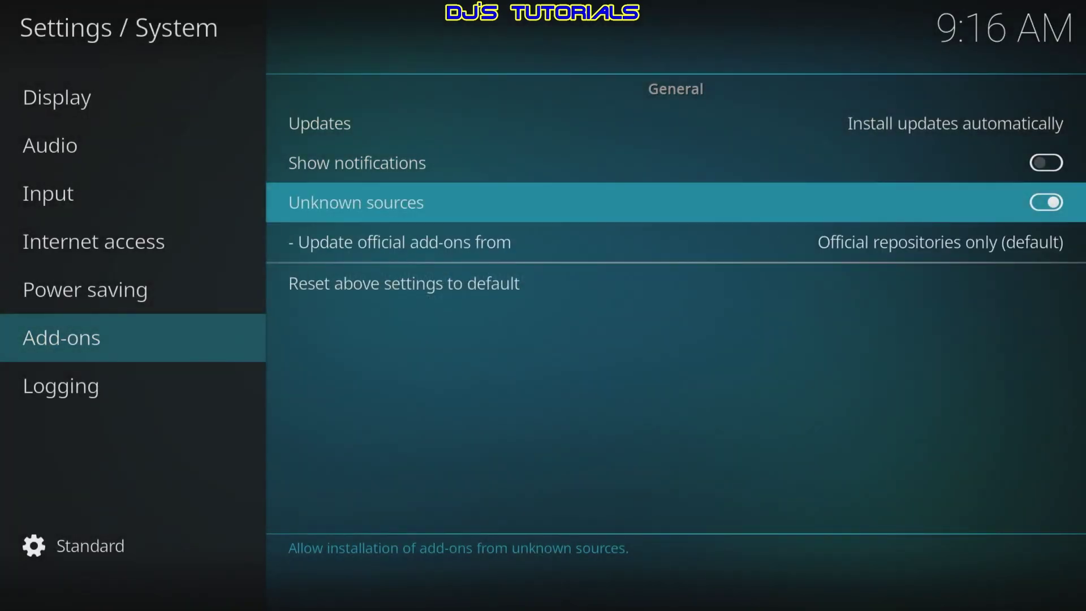
{"action": "key", "text": "Escape"}
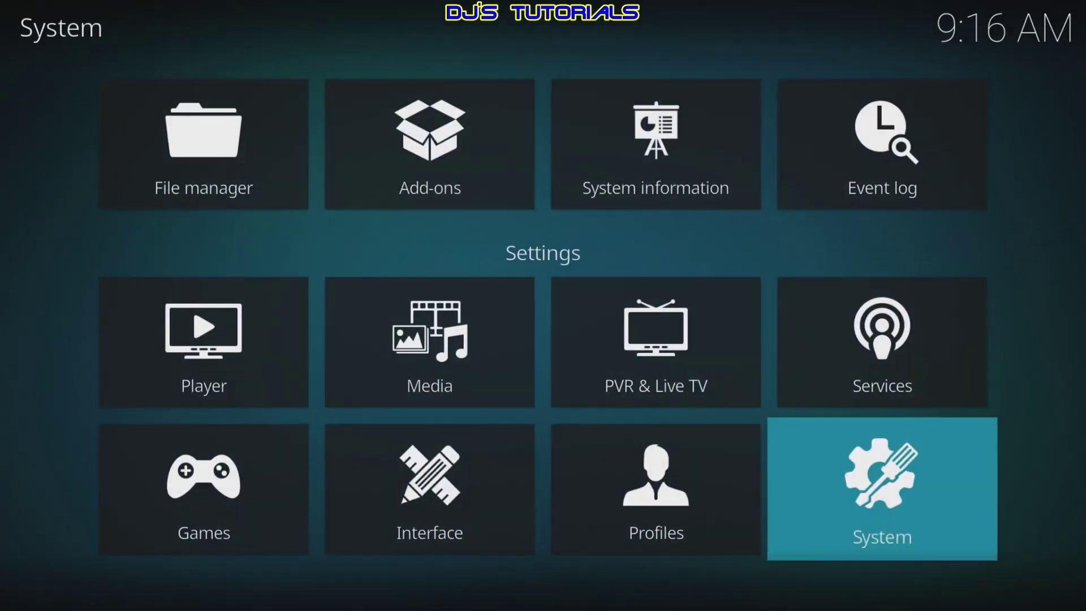
{"action": "key", "text": "Left"}
{"action": "key", "text": "Left"}
{"action": "key", "text": "Left"}
{"action": "key", "text": "Up"}
{"action": "key", "text": "Up"}
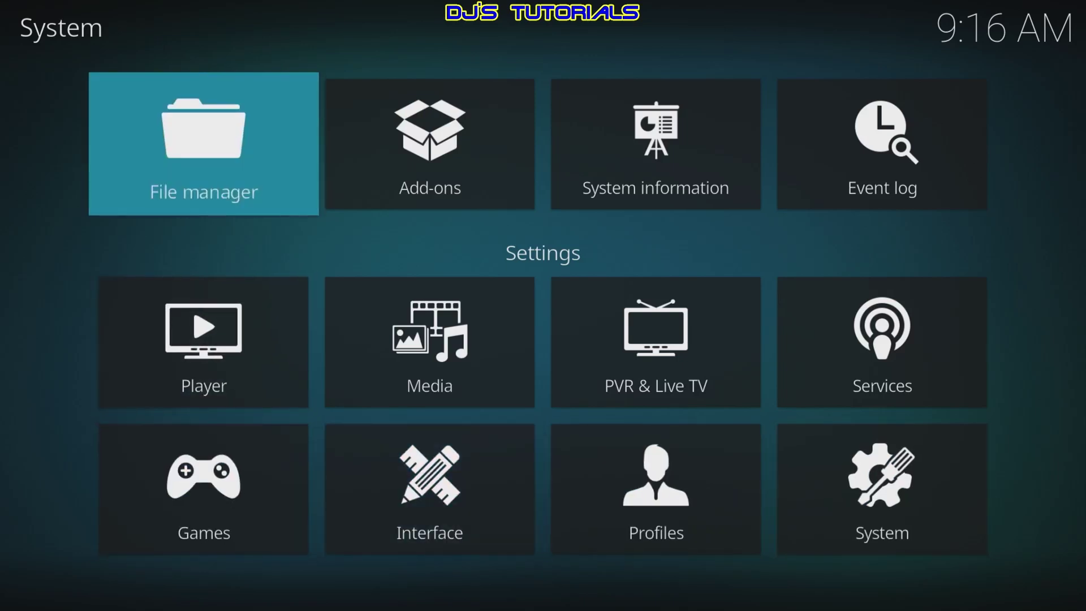
{"action": "key", "text": "Return"}
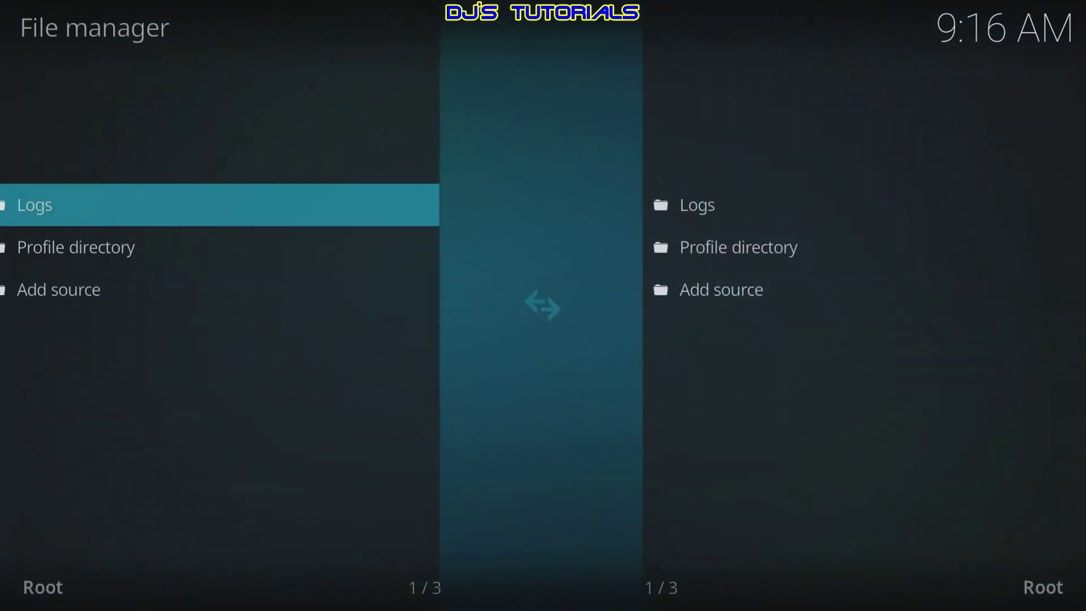
{"action": "key", "text": "Down"}
{"action": "key", "text": "Down"}
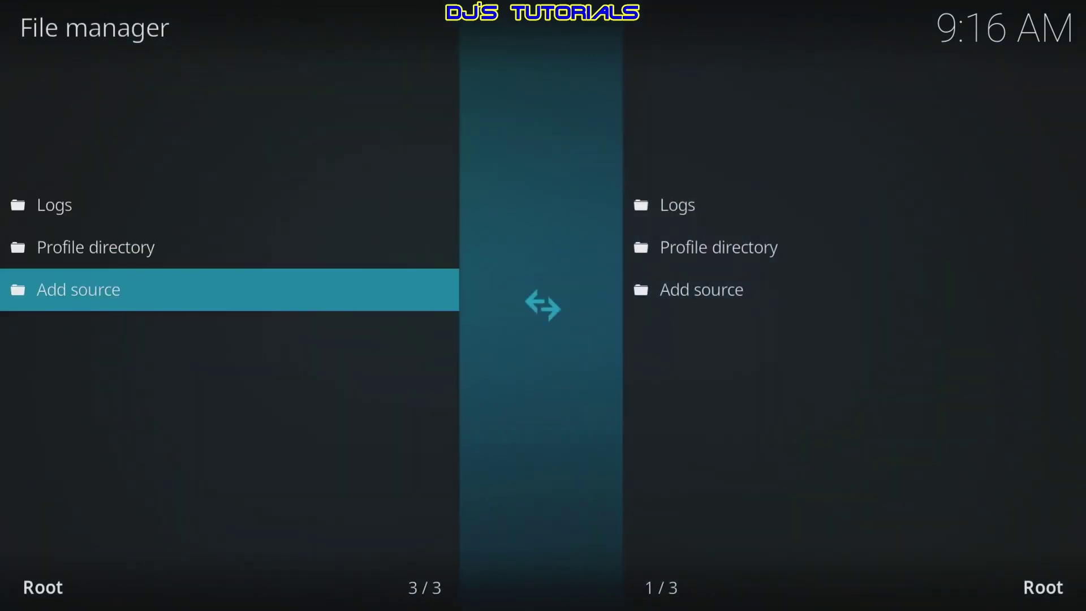
{"action": "key", "text": "Return"}
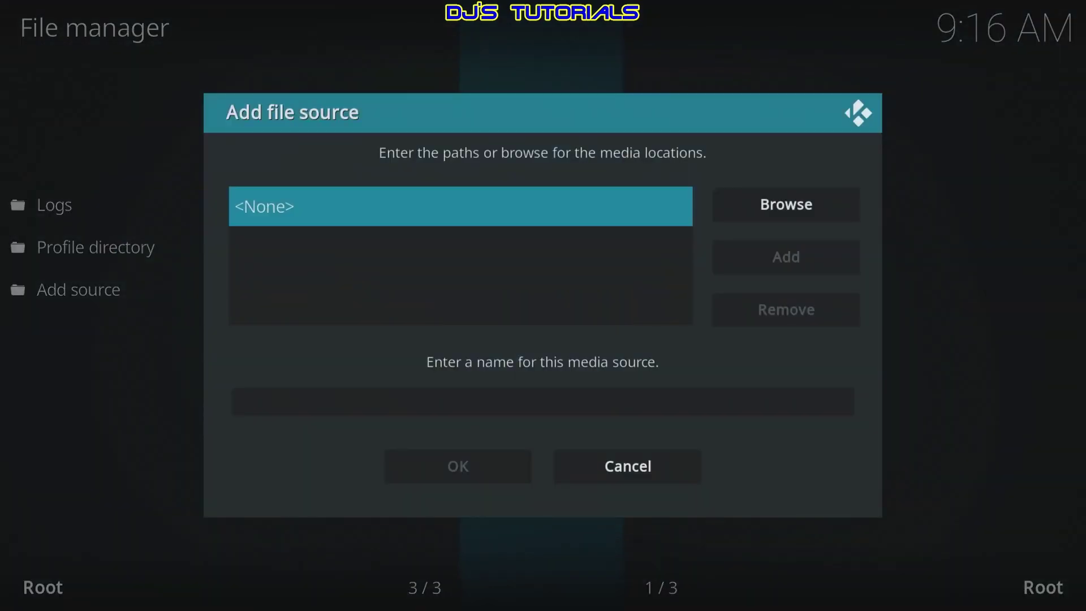
{"action": "key", "text": "Return"}
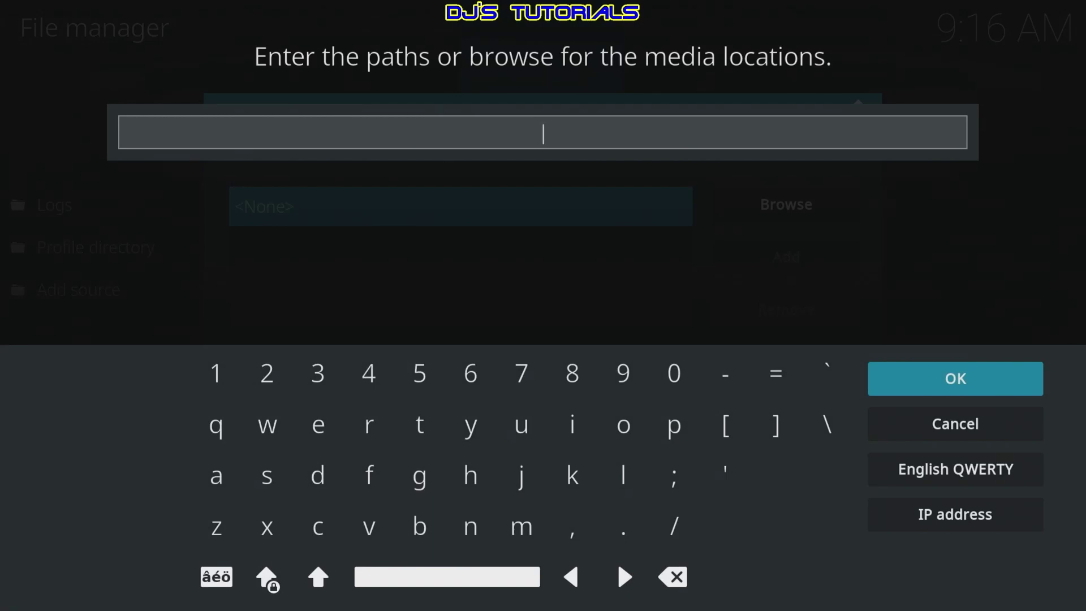
{"action": "type", "text": "https://nebulous42069.github.io/diggz"}
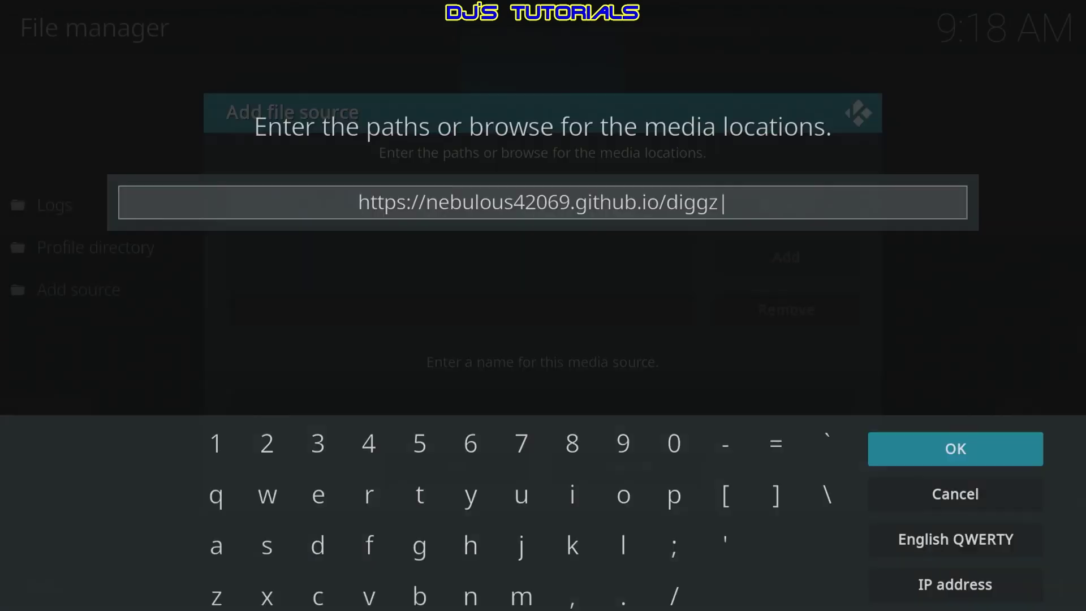
{"action": "key", "text": "Return"}
Step: Name the source diggz, save it, and exit the file manager
{"action": "left_click", "coordinate": [544, 401]}
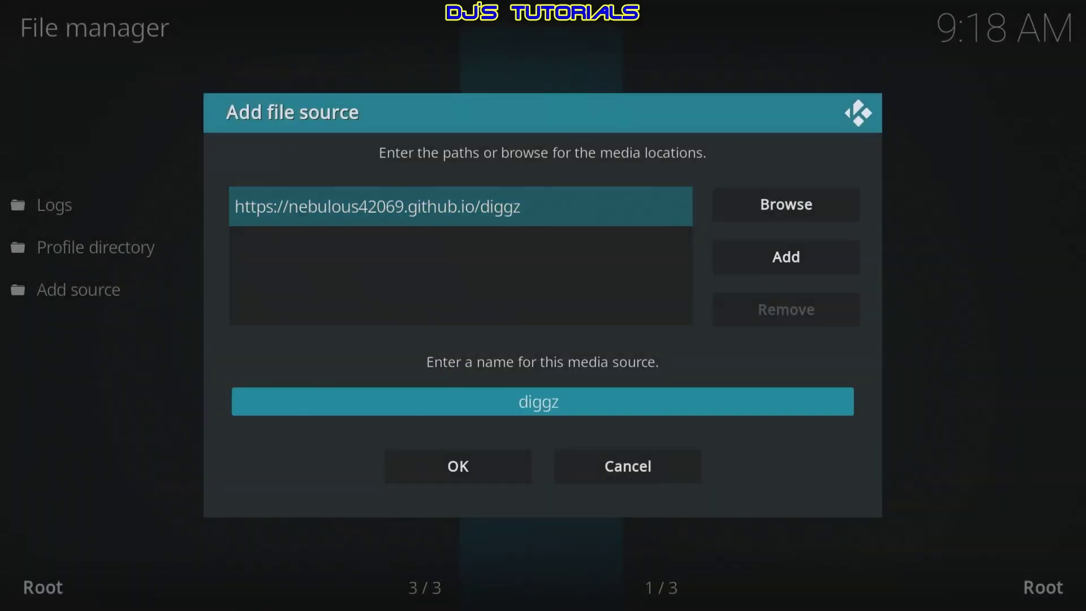
{"action": "key", "text": "Down"}
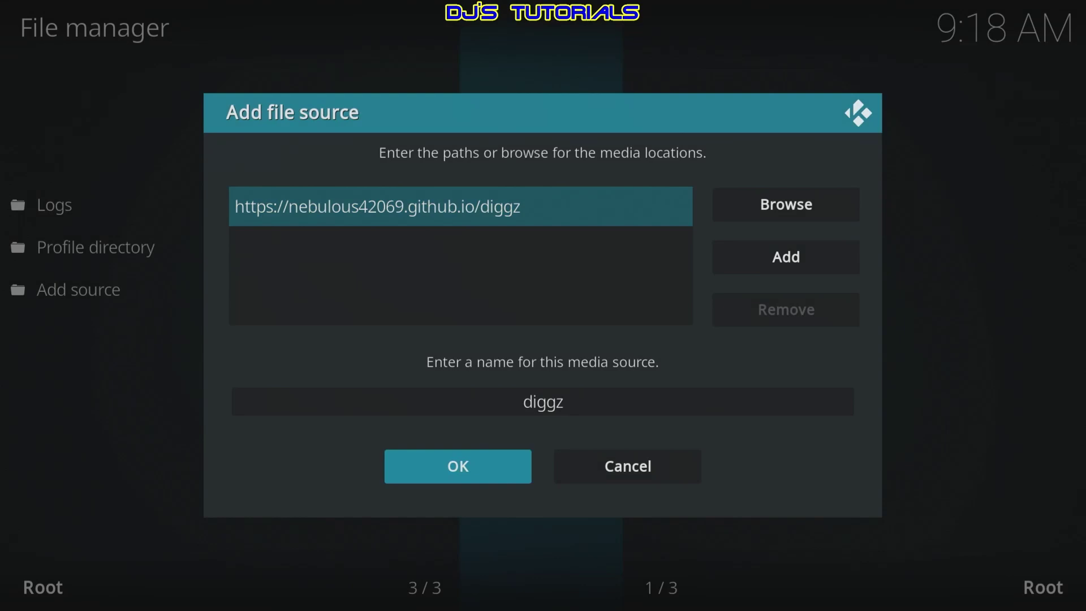
{"action": "key", "text": "Return"}
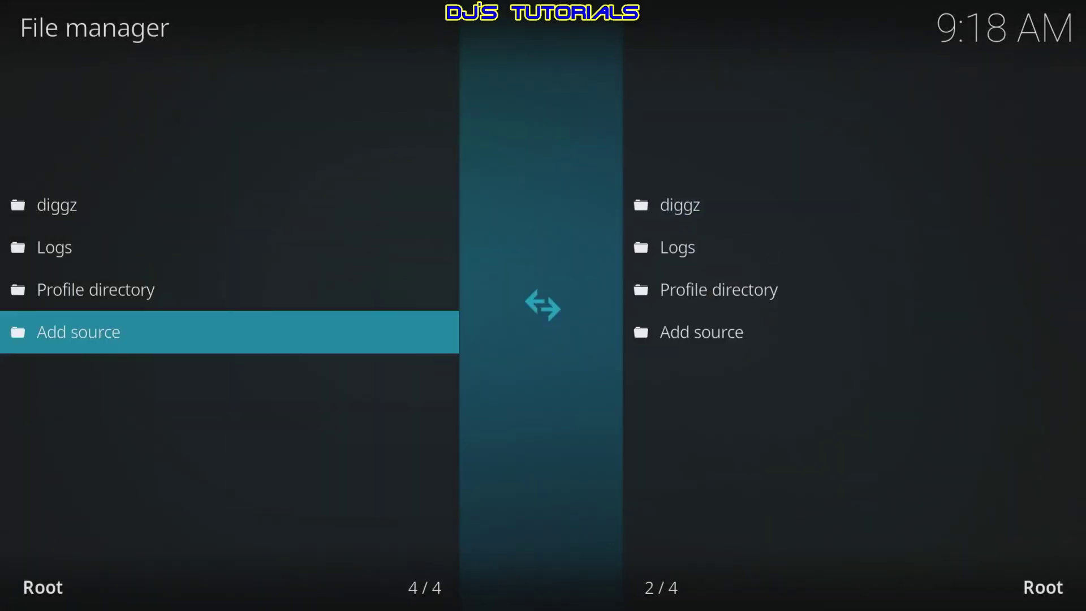
{"action": "key", "text": "Escape"}
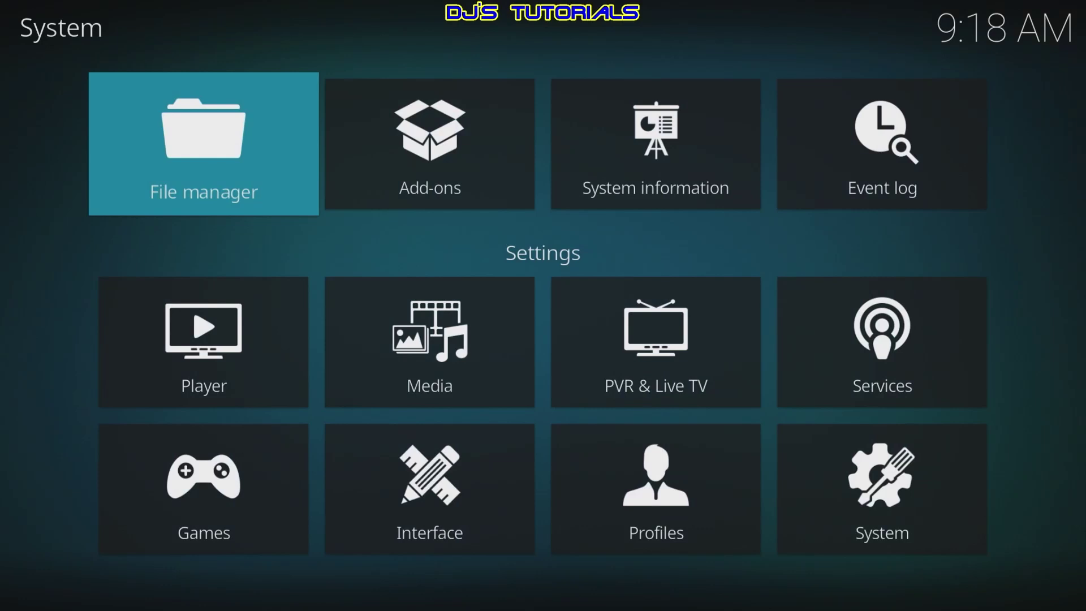
Step: Install repository.diggz-23.zip from the diggz source via Install from zip file
{"action": "key", "text": "Right"}
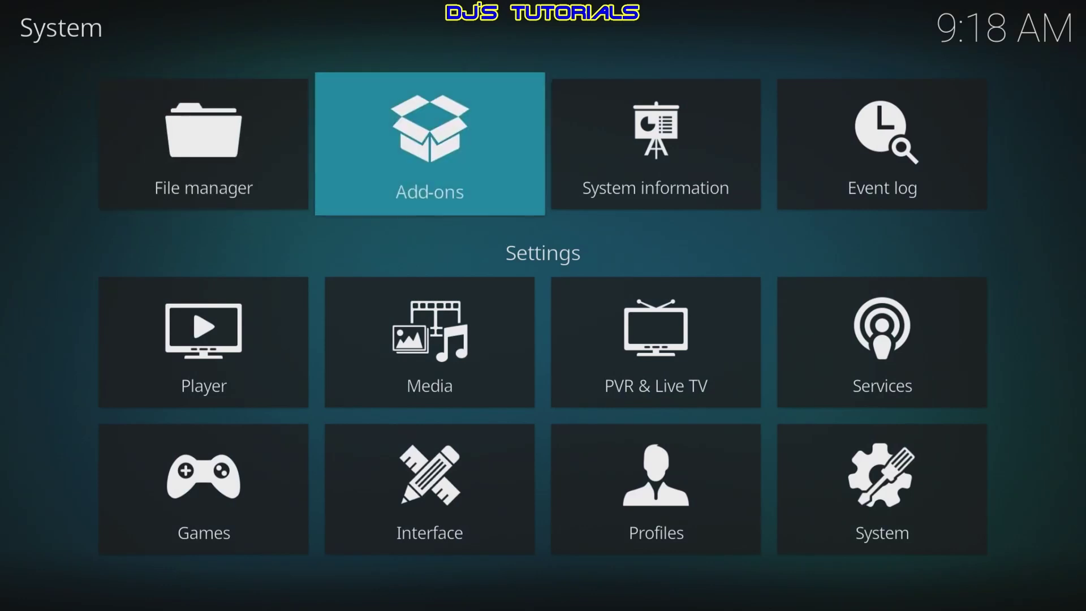
{"action": "key", "text": "Return"}
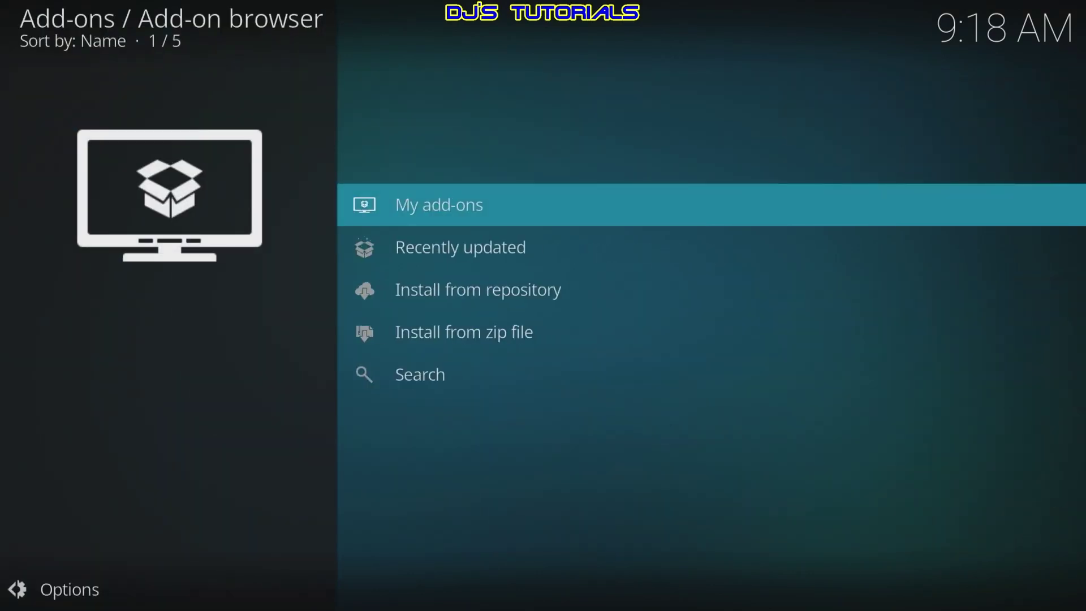
{"action": "key", "text": "Down"}
{"action": "key", "text": "Down"}
{"action": "key", "text": "Down"}
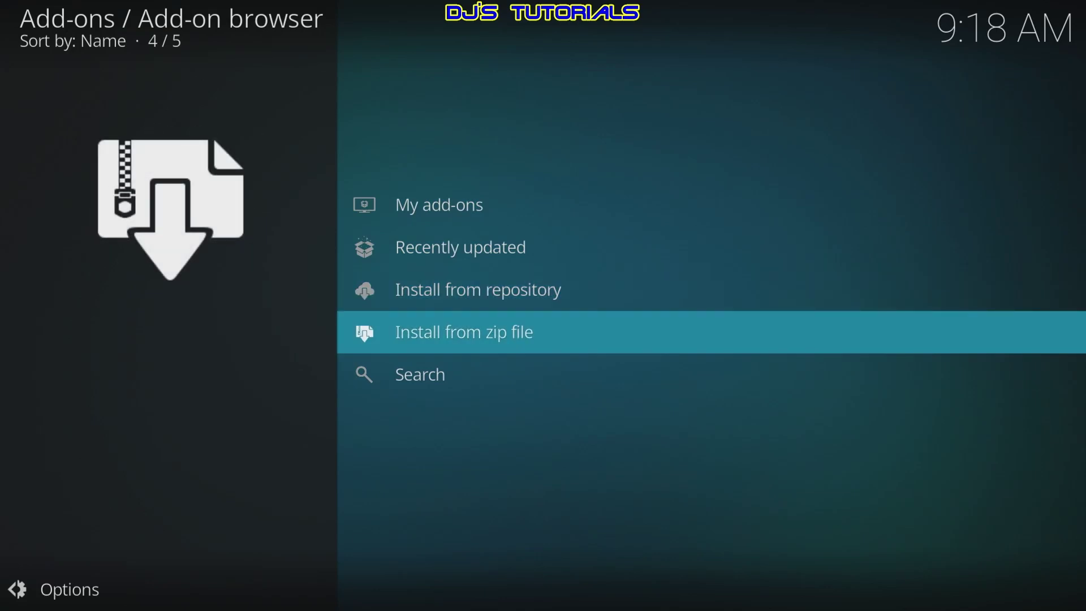
{"action": "key", "text": "Return"}
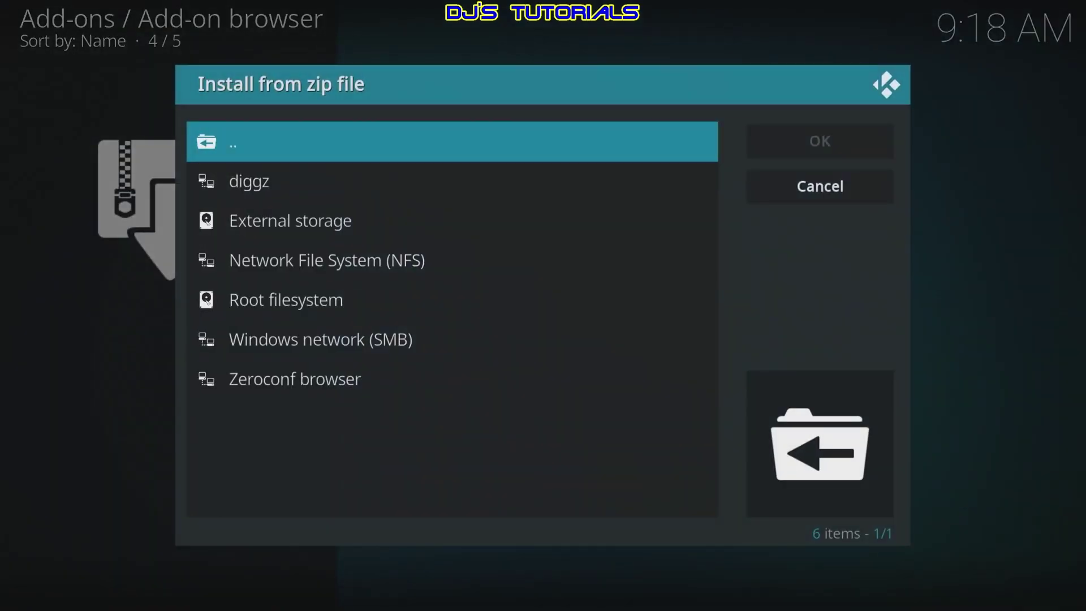
{"action": "key", "text": "Down"}
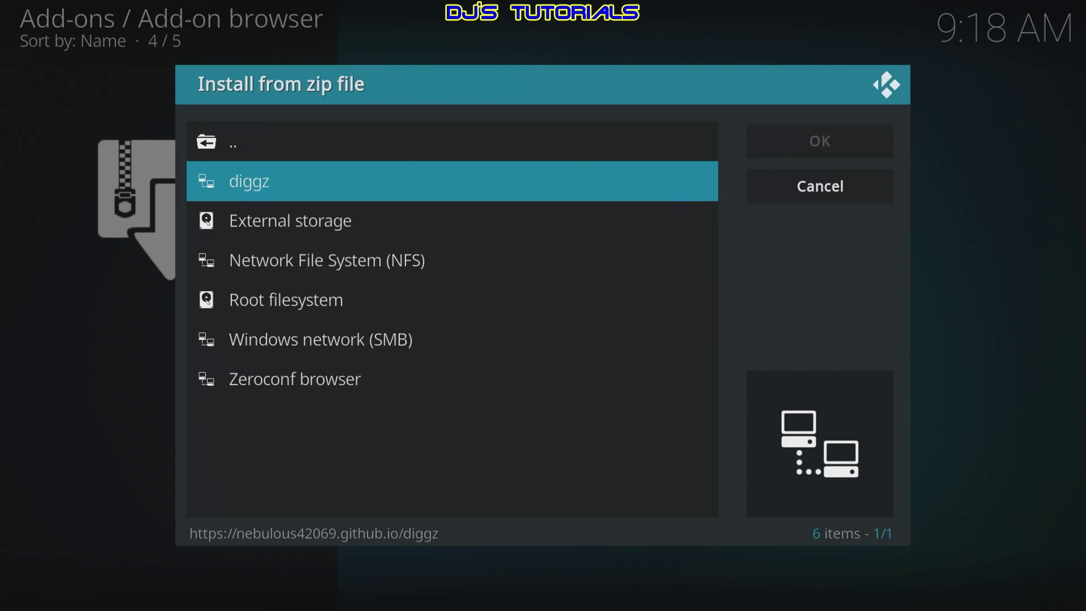
{"action": "key", "text": "Return"}
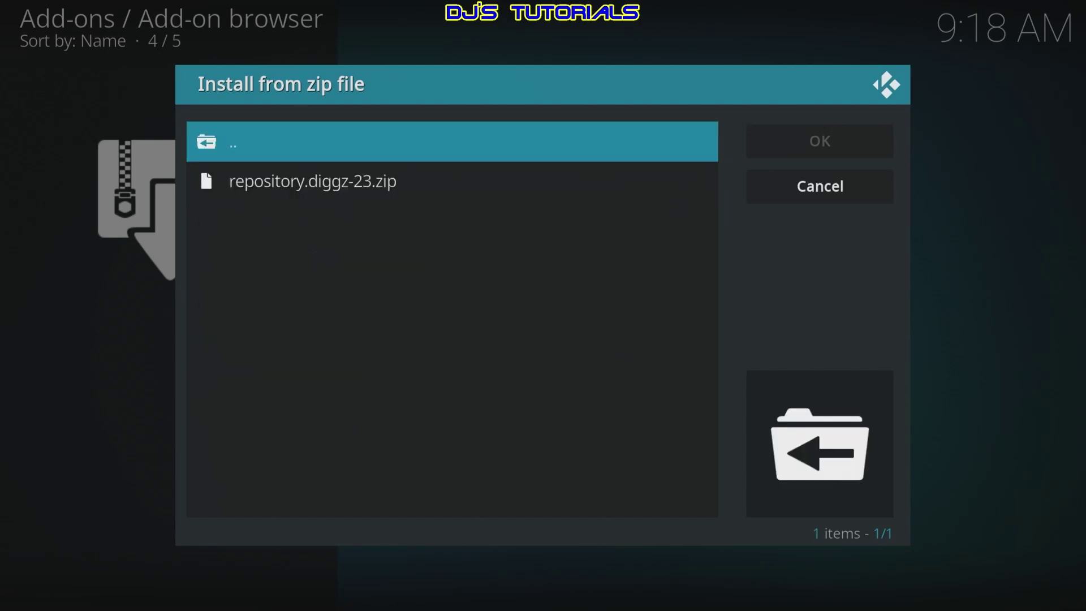
{"action": "key", "text": "Down"}
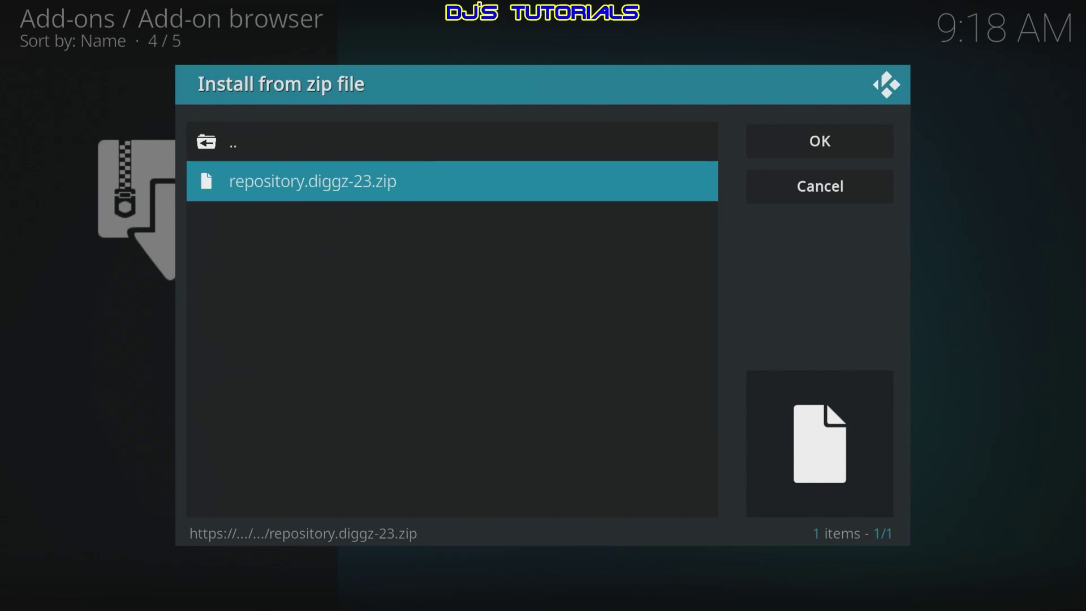
{"action": "key", "text": "Return"}
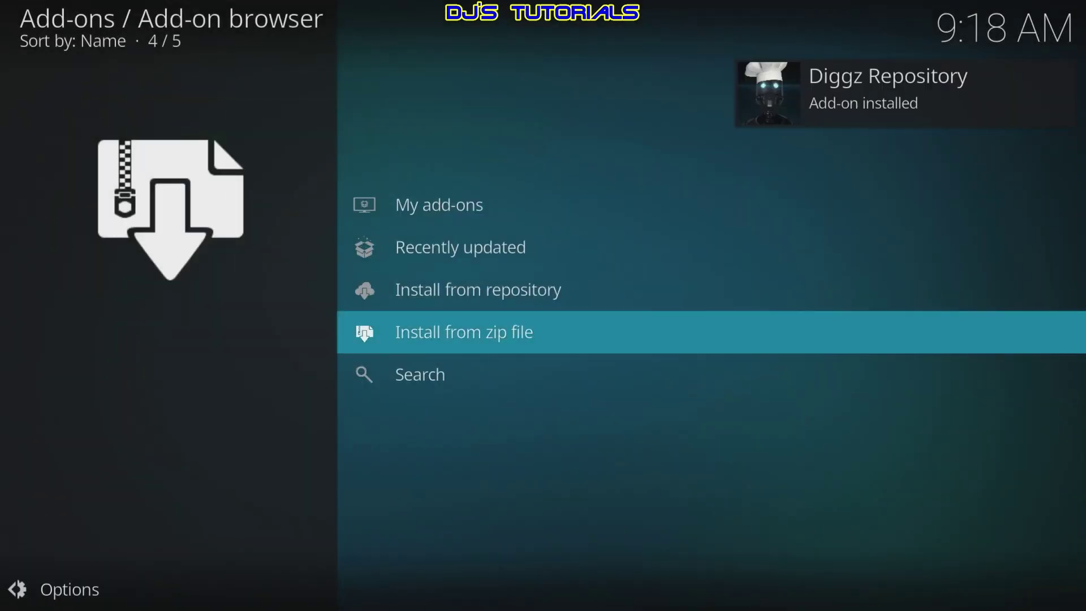
{"action": "key", "text": "Up"}
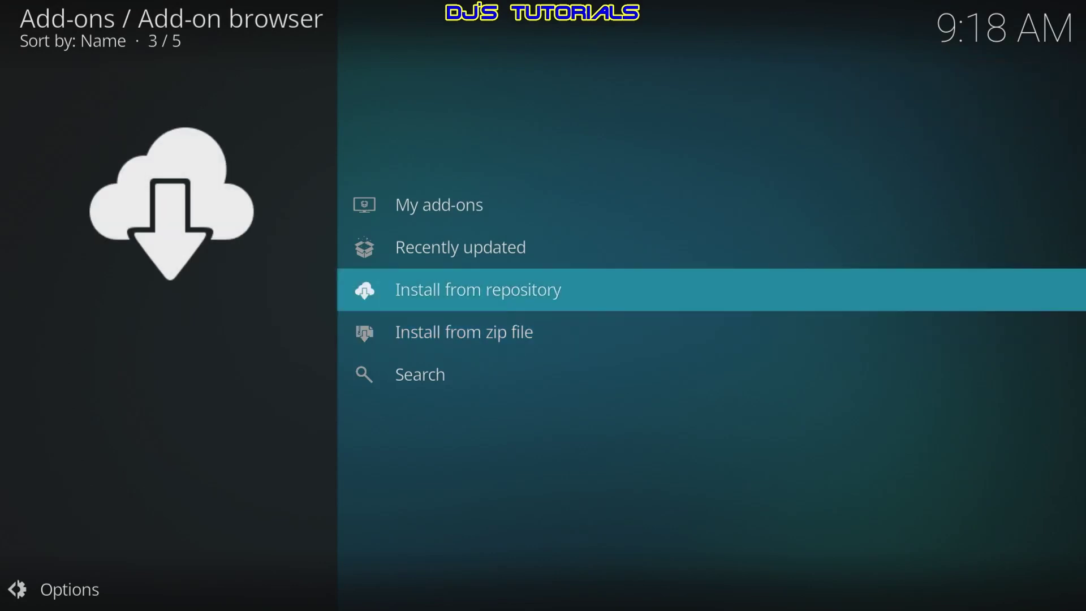
Step: Open Chef Omega Wizard under Diggz Repository's Program add-ons
{"action": "key", "text": "Return"}
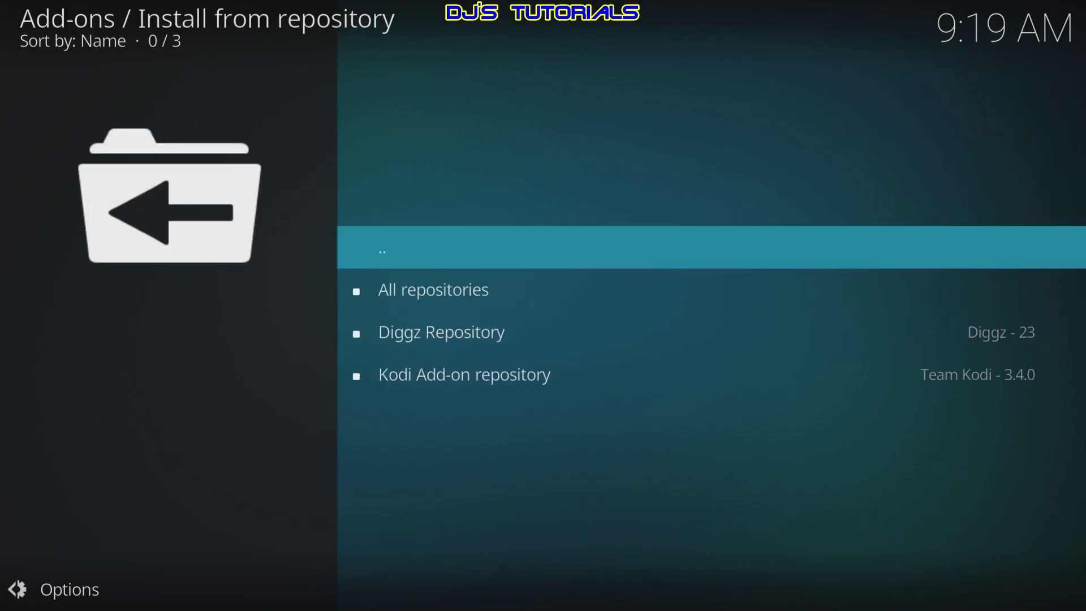
{"action": "key", "text": "Down"}
{"action": "key", "text": "Down"}
{"action": "key", "text": "Return"}
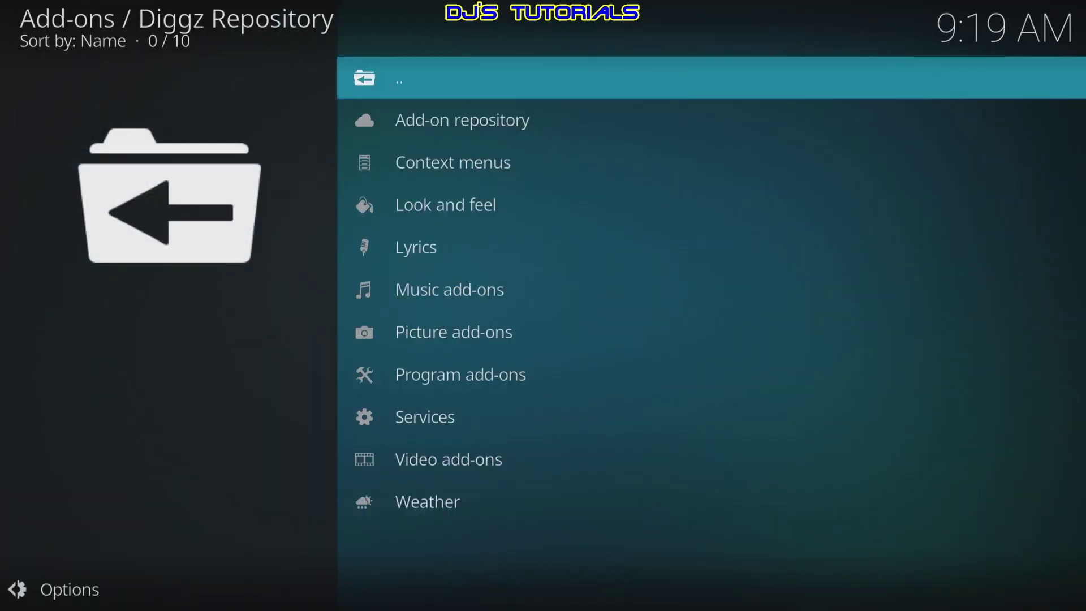
{"action": "key", "text": "Down"}
{"action": "key", "text": "Down"}
{"action": "key", "text": "Down"}
{"action": "key", "text": "Down"}
{"action": "key", "text": "Down"}
{"action": "key", "text": "Down"}
{"action": "key", "text": "Down"}
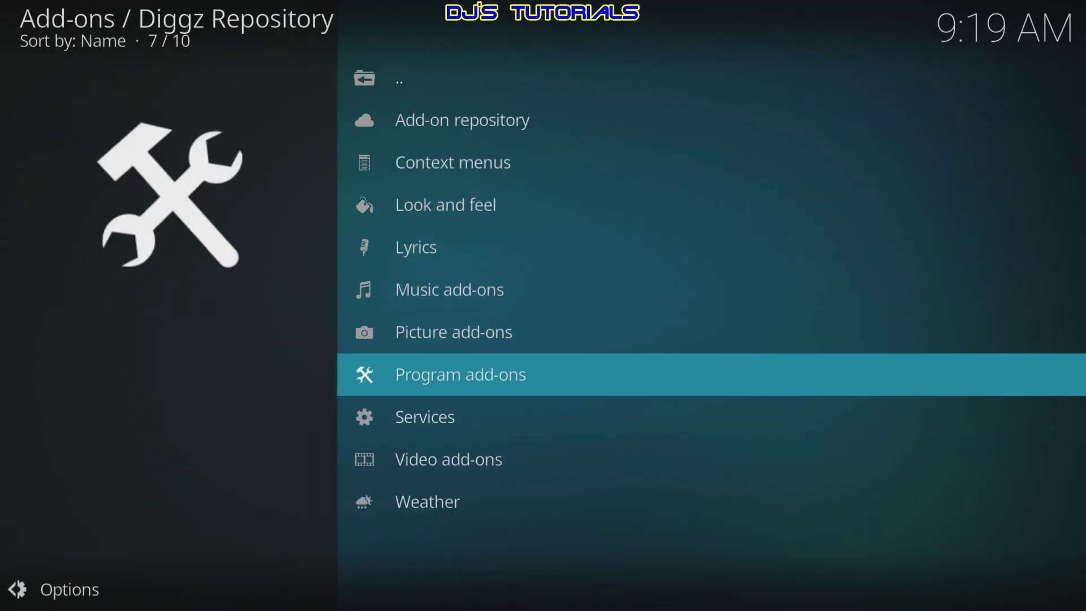
{"action": "key", "text": "Return"}
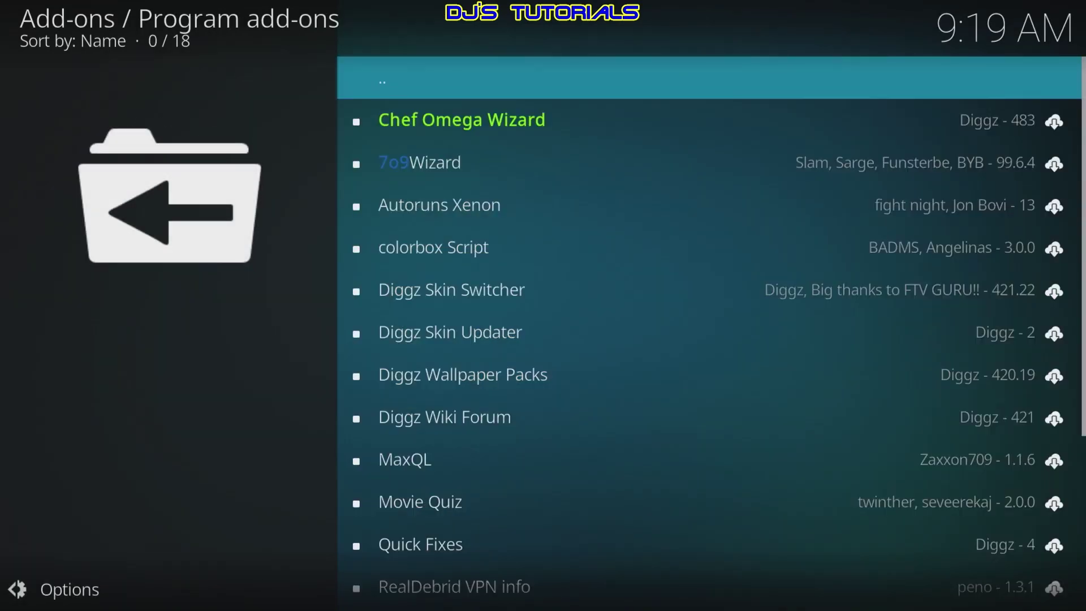
{"action": "key", "text": "Down"}
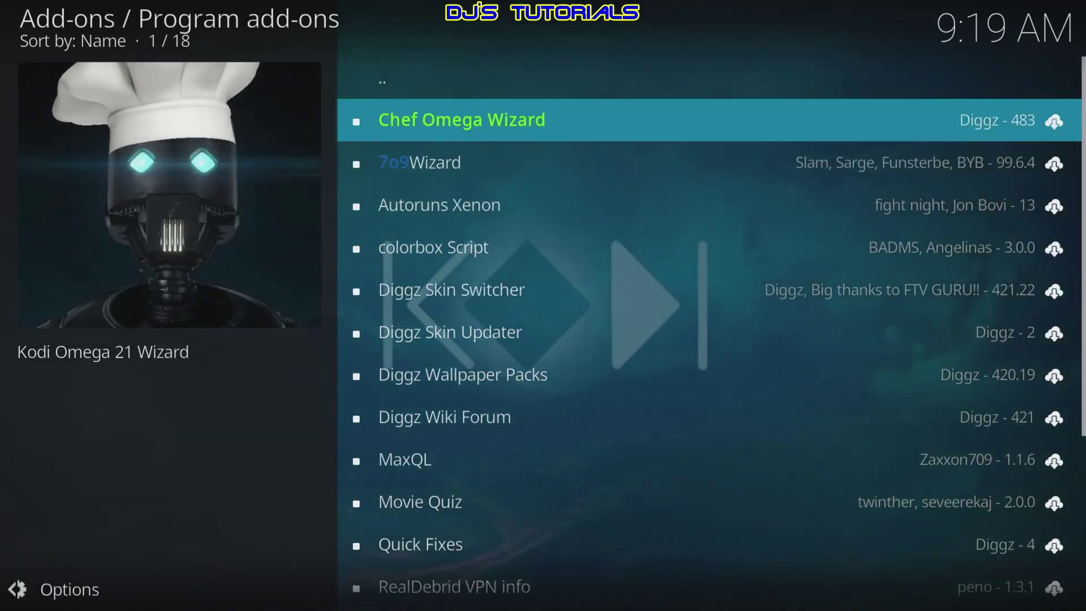
{"action": "key", "text": "Return"}
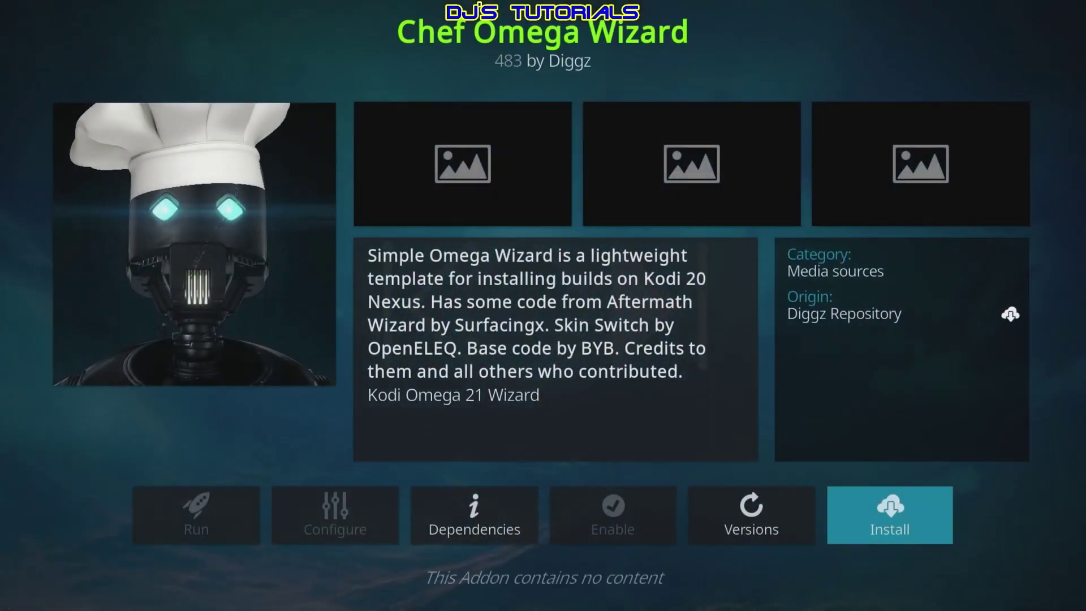
Step: Install Chef Omega Wizard with its required add-ons and dismiss the changelog
{"action": "key", "text": "Return"}
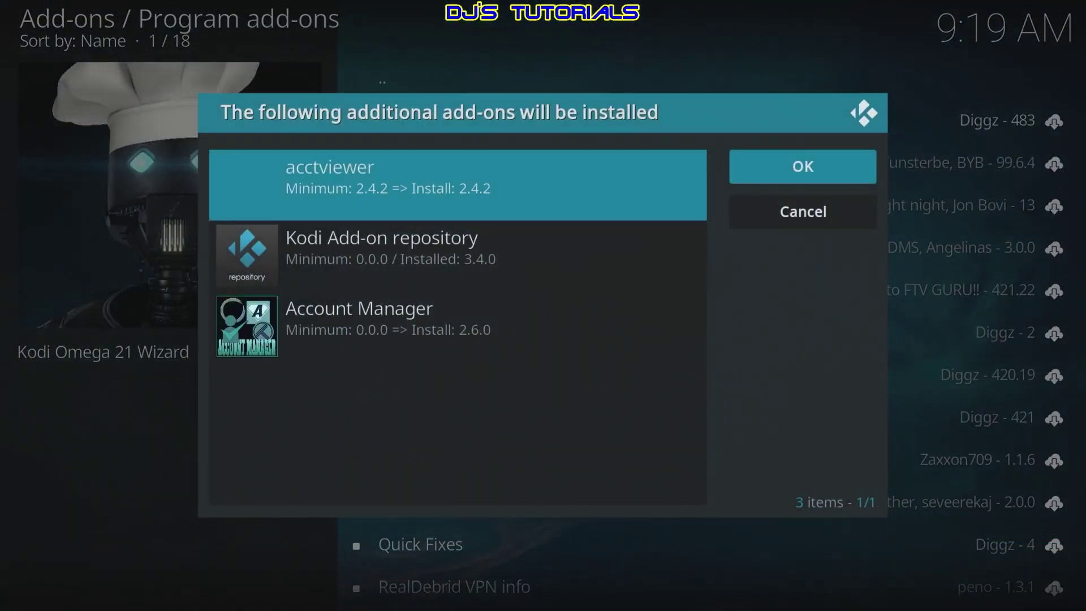
{"action": "key", "text": "Return"}
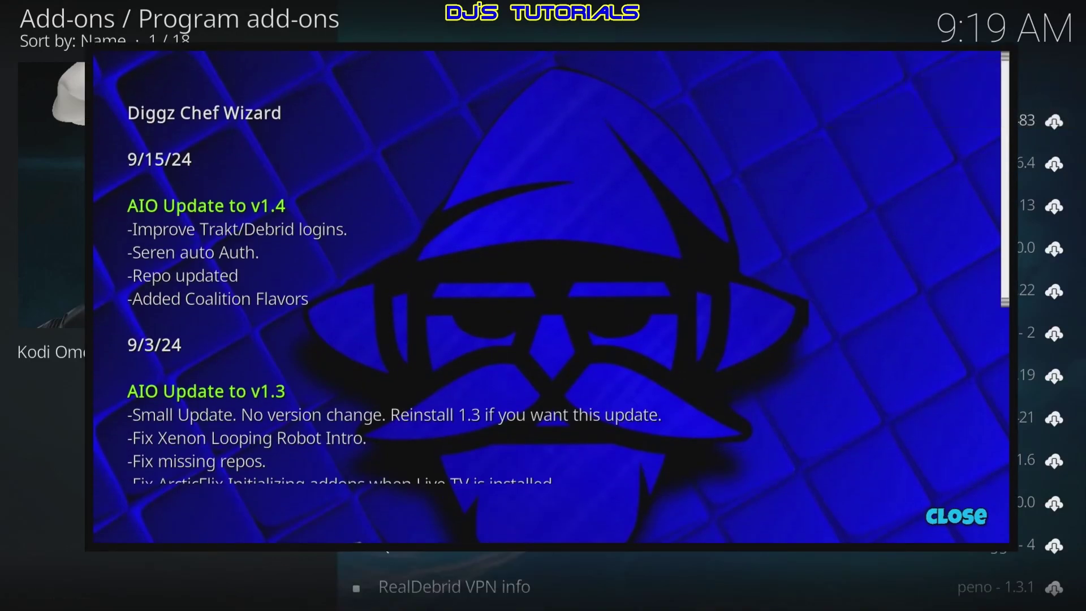
{"action": "key", "text": "Return"}
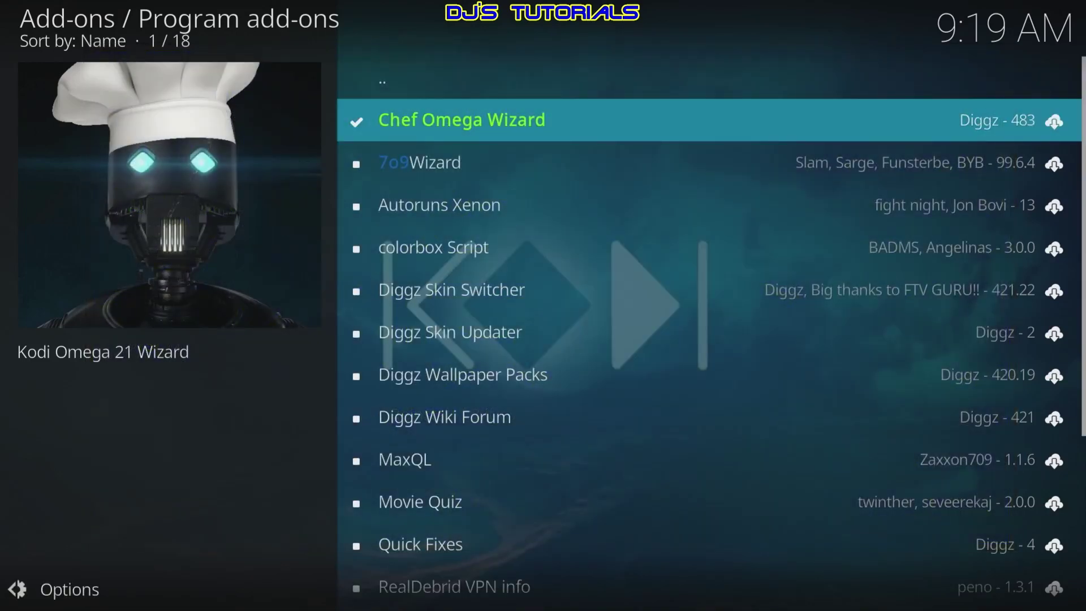
{"action": "key", "text": "Left"}
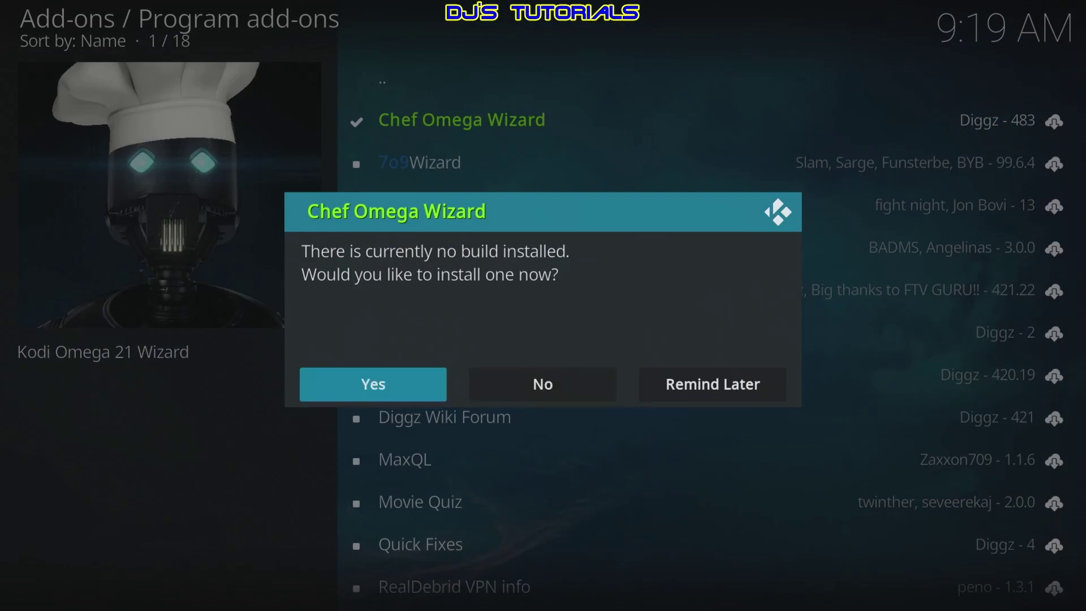
Step: Install the Diggz AIO Version 1.5 build and acknowledge completion so Kodi force-closes
{"action": "key", "text": "Return"}
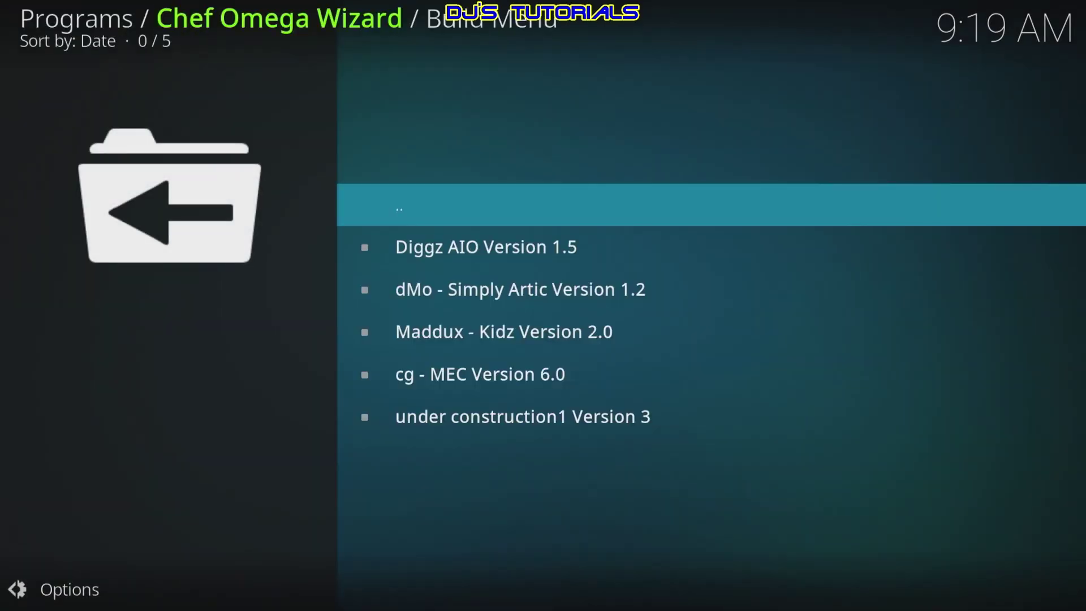
{"action": "key", "text": "Down"}
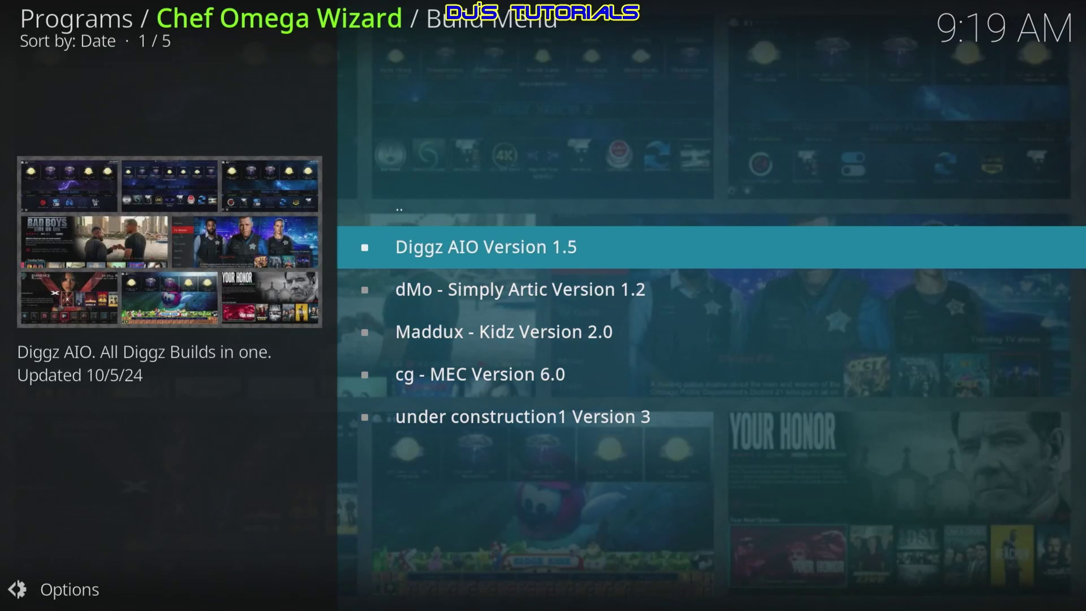
{"action": "key", "text": "Return"}
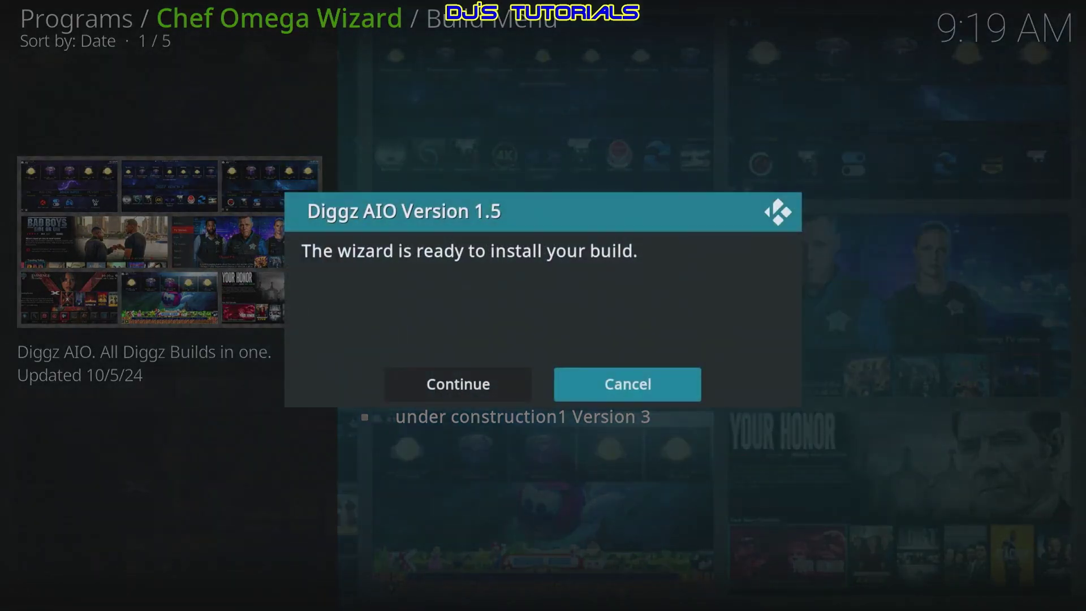
{"action": "key", "text": "Left"}
{"action": "key", "text": "Return"}
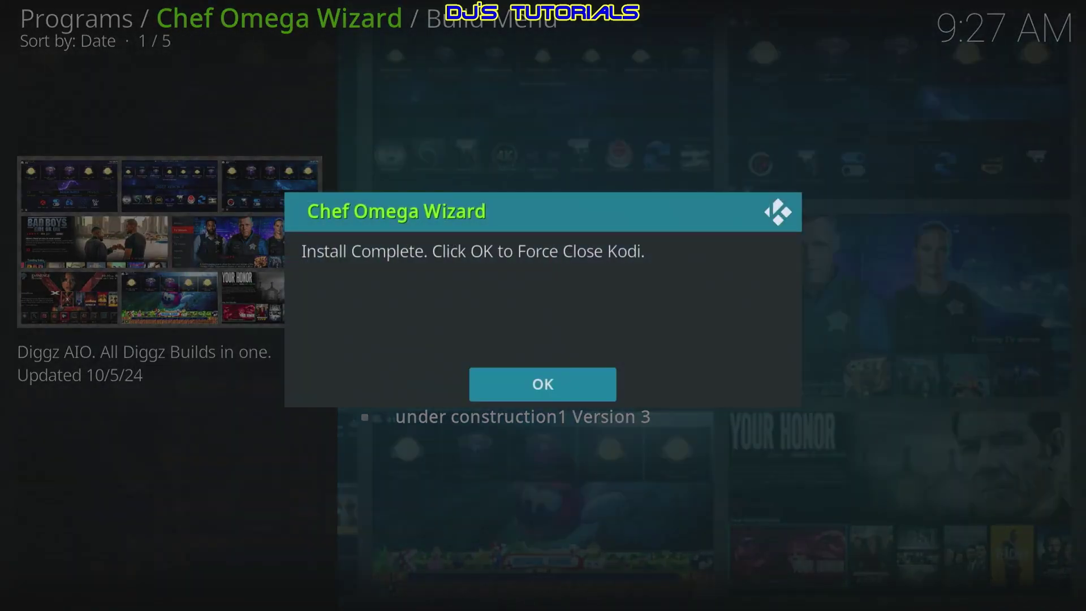
{"action": "key", "text": "Return"}
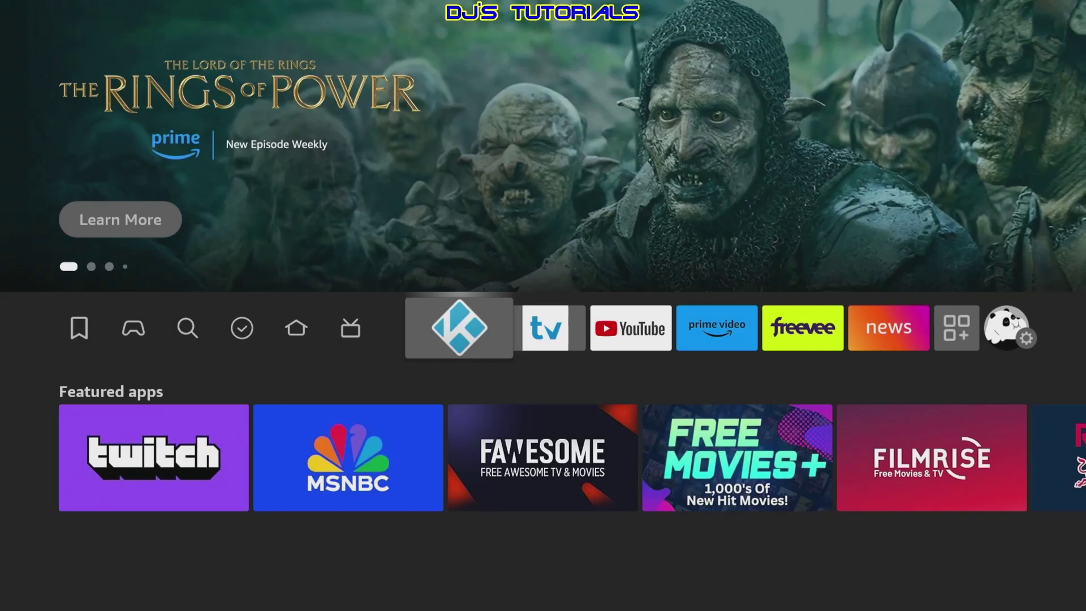
Step: Launch Kodi from the Fire TV home screen
{"action": "key", "text": "Return"}
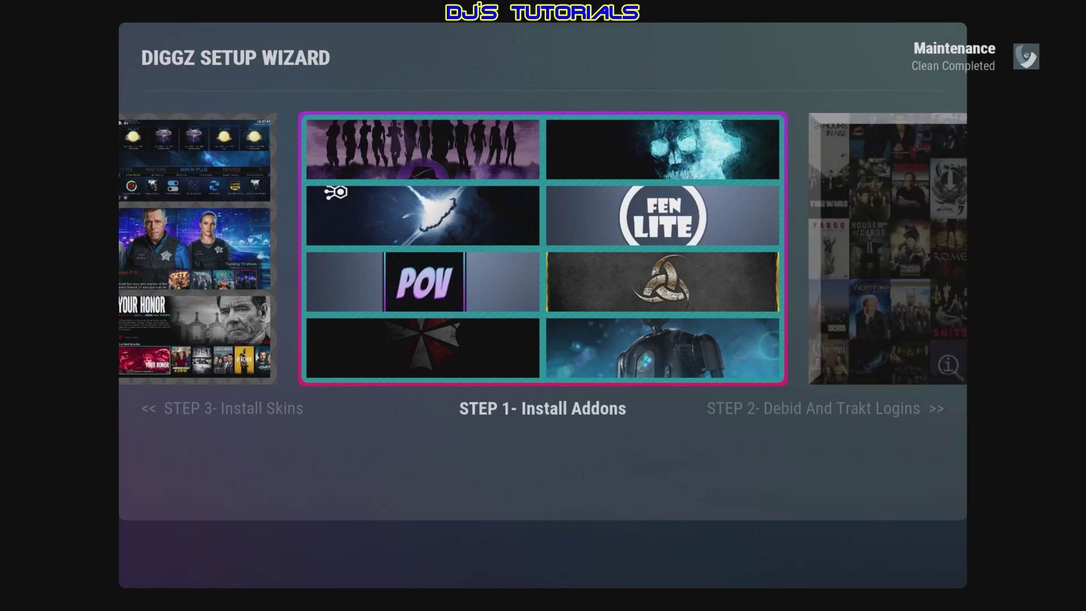
Step: Browse STEP 1 add-ons (Umbrella, The Coalition), go back, and advance to STEP 3- Install Skins
{"action": "key", "text": "Return"}
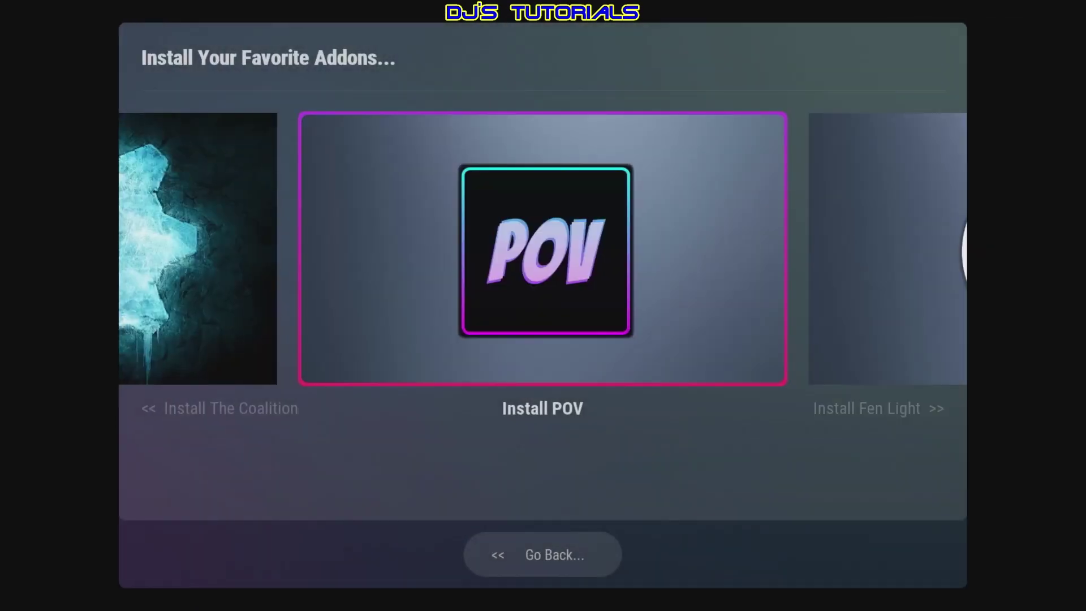
{"action": "key", "text": "Right"}
{"action": "key", "text": "Right"}
{"action": "key", "text": "Right"}
{"action": "key", "text": "Right"}
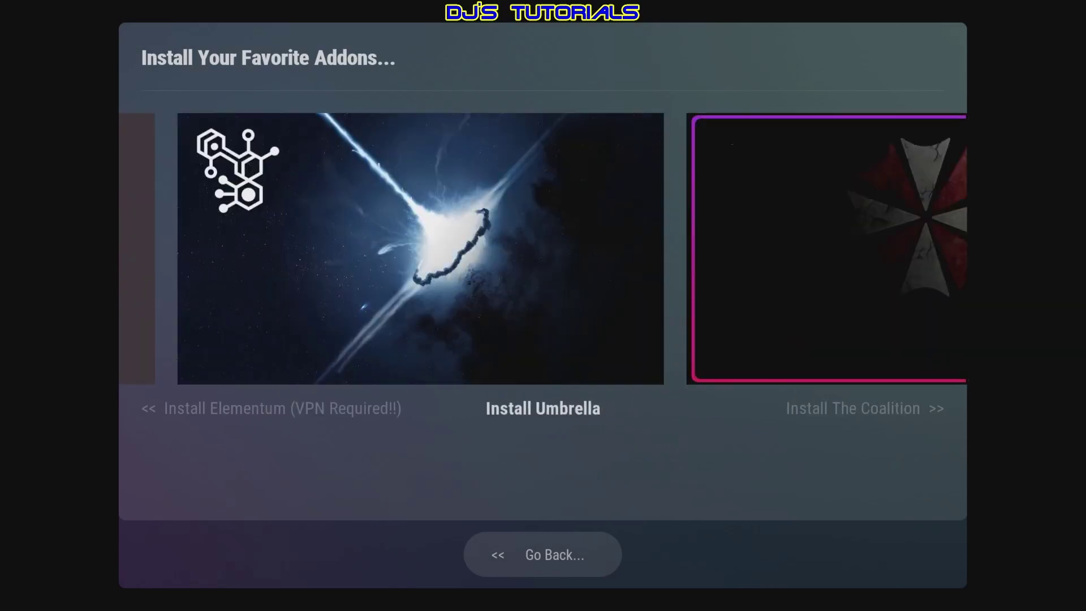
{"action": "key", "text": "Right"}
{"action": "key", "text": "Down"}
{"action": "key", "text": "Return"}
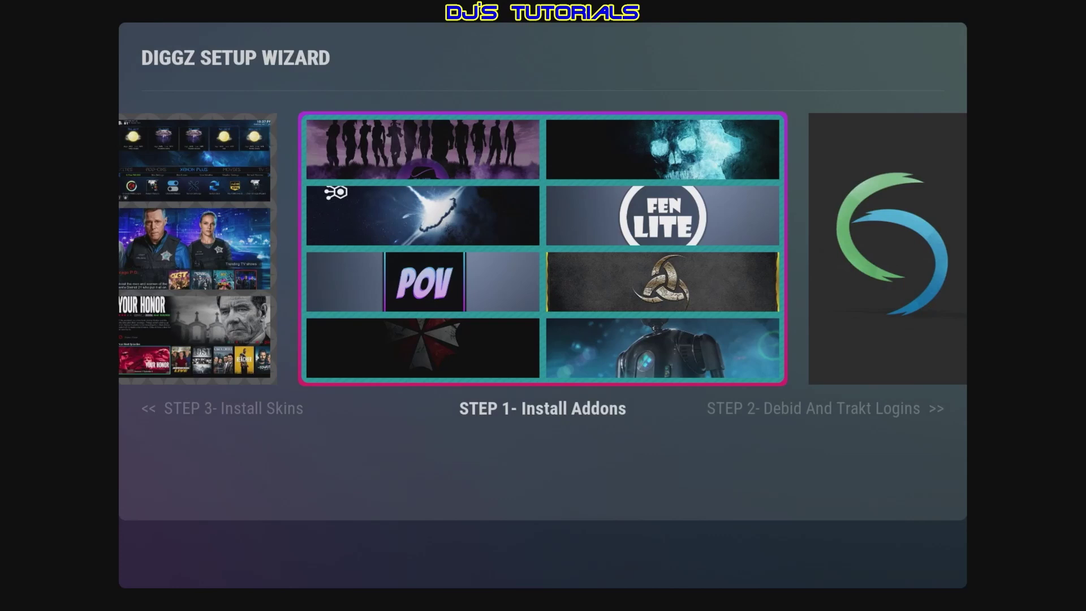
{"action": "key", "text": "Right"}
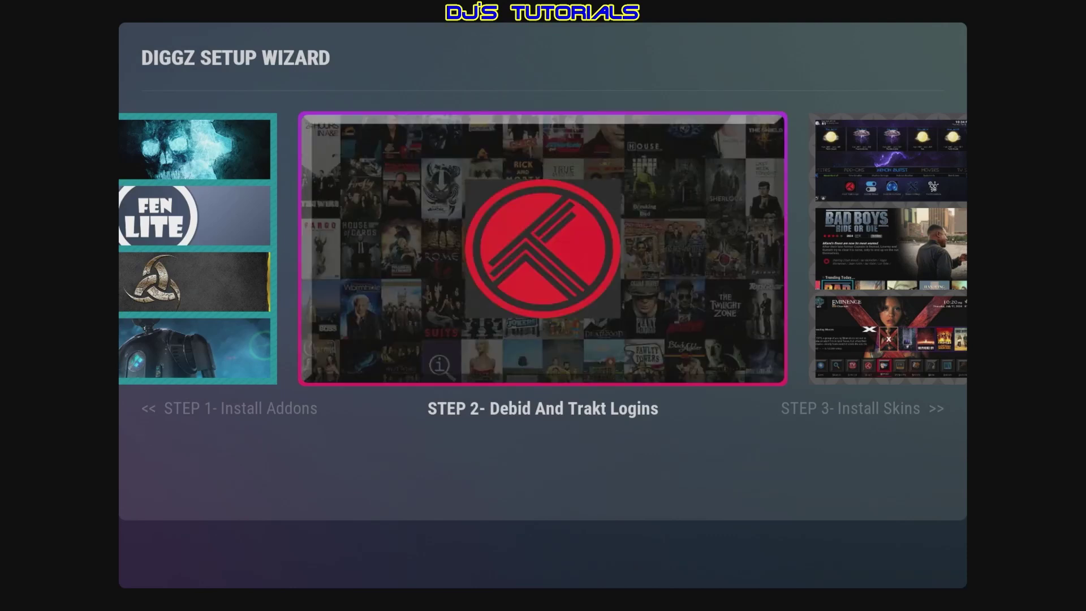
{"action": "key", "text": "Right"}
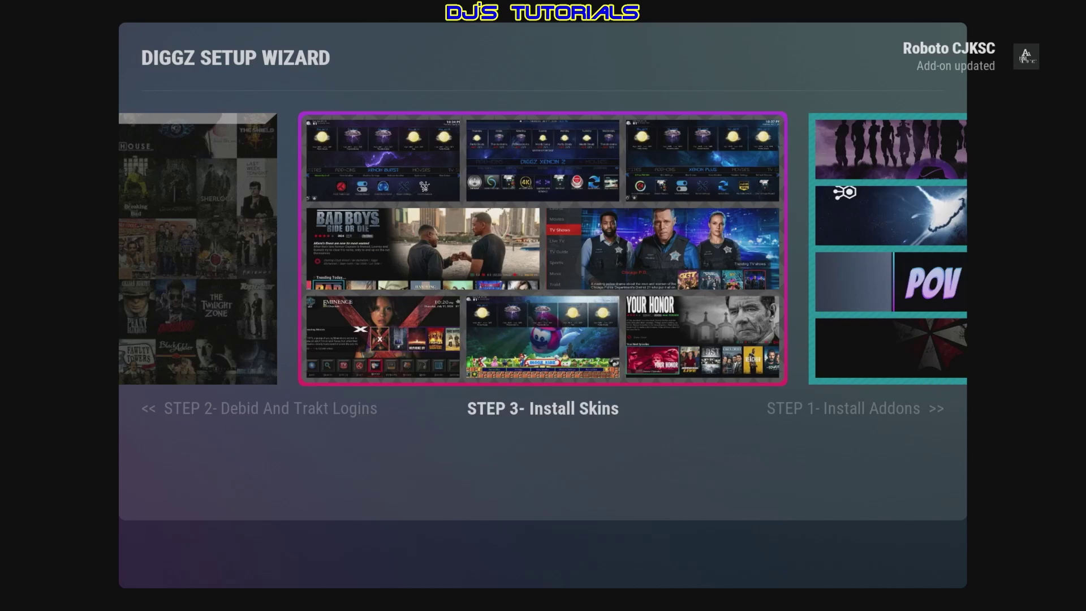
Step: Download the Diggz Xenon Free skin from the Install Skins step
{"action": "key", "text": "Return"}
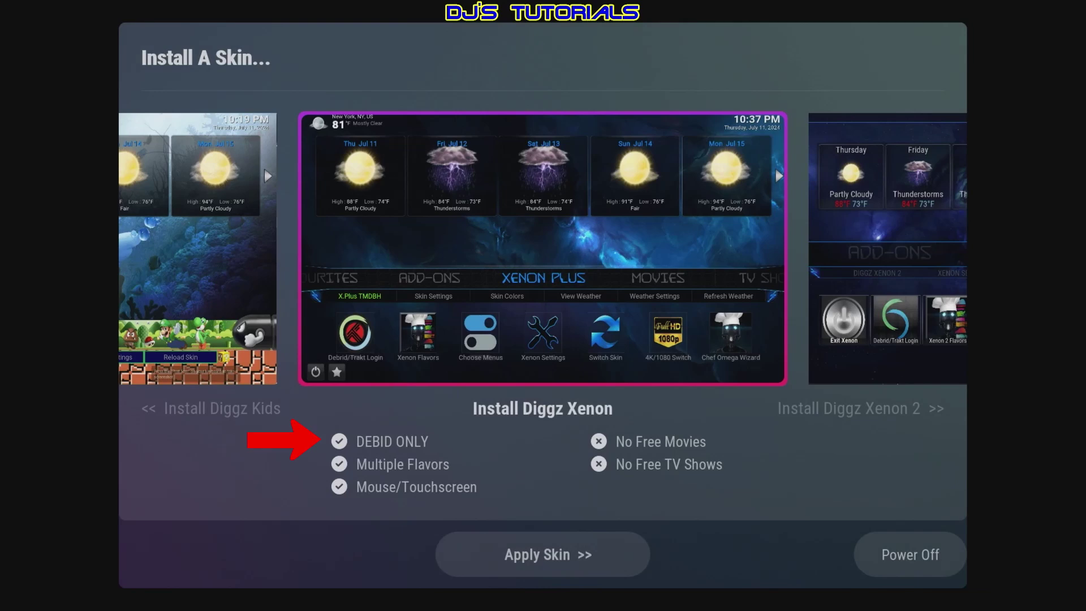
{"action": "key", "text": "Right"}
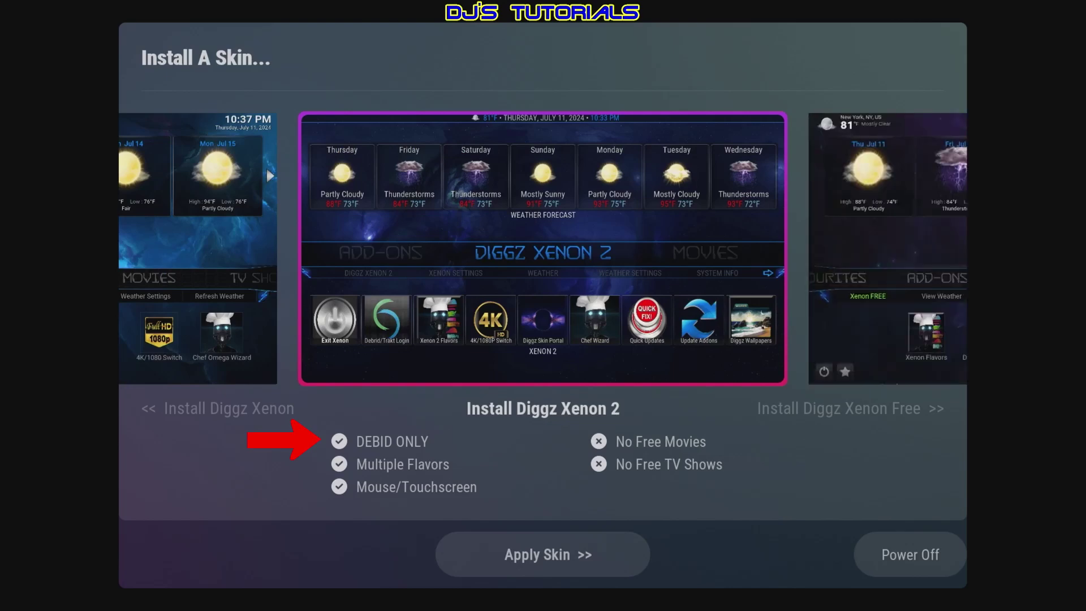
{"action": "key", "text": "Right"}
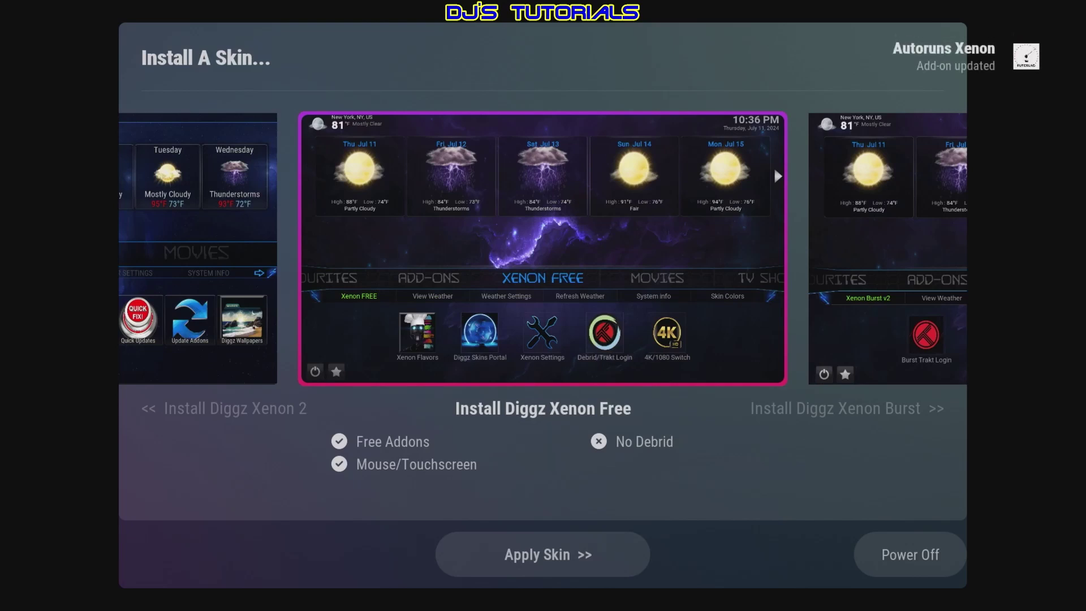
{"action": "key", "text": "Return"}
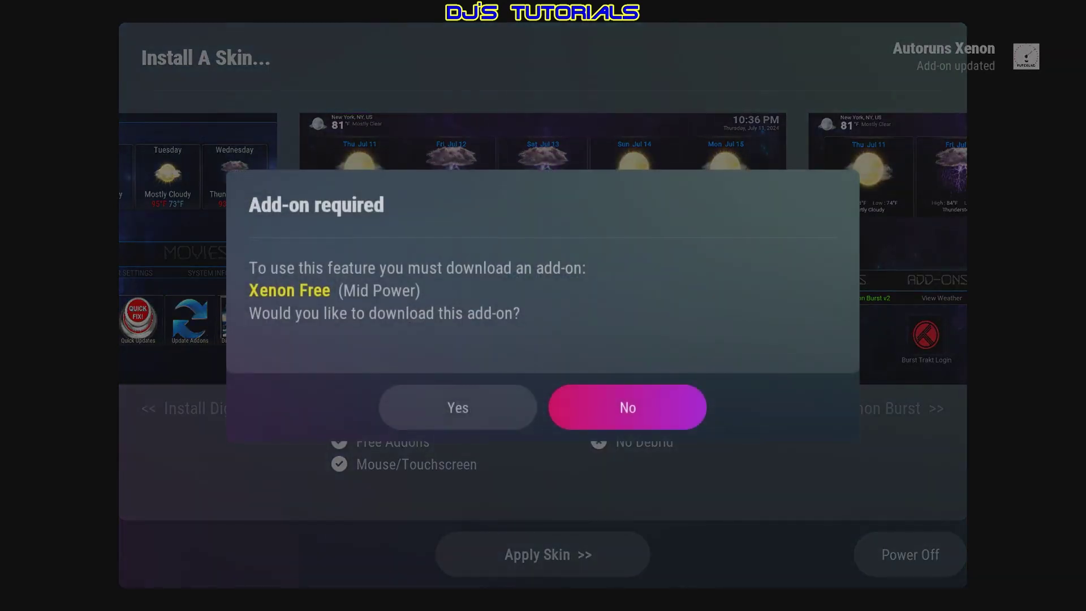
{"action": "key", "text": "Left"}
{"action": "key", "text": "Return"}
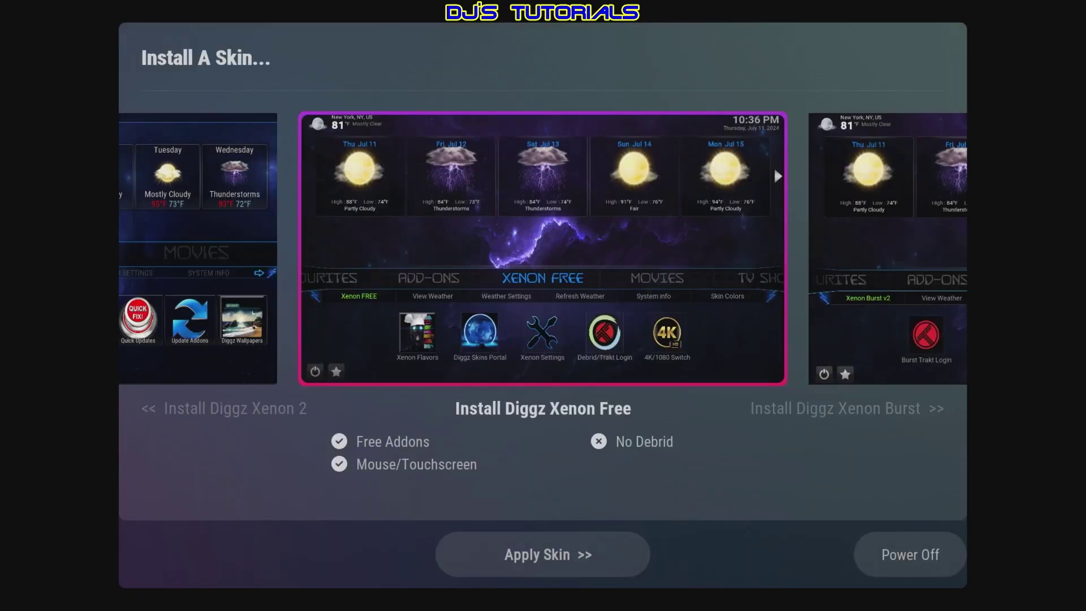
Step: Apply the Xenon Free (Mid Power) skin
{"action": "key", "text": "Down"}
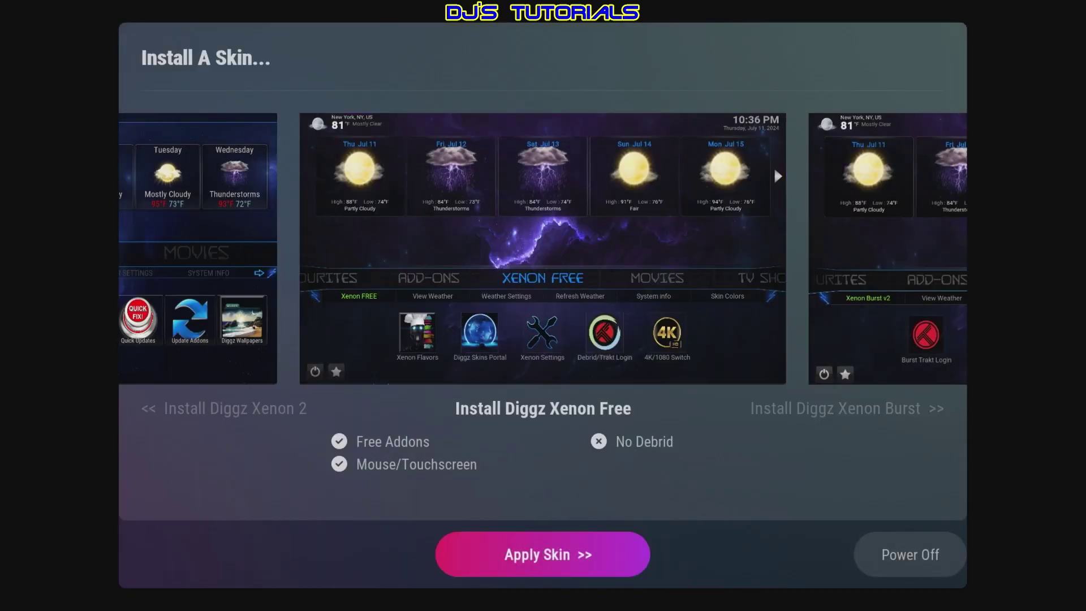
{"action": "key", "text": "Return"}
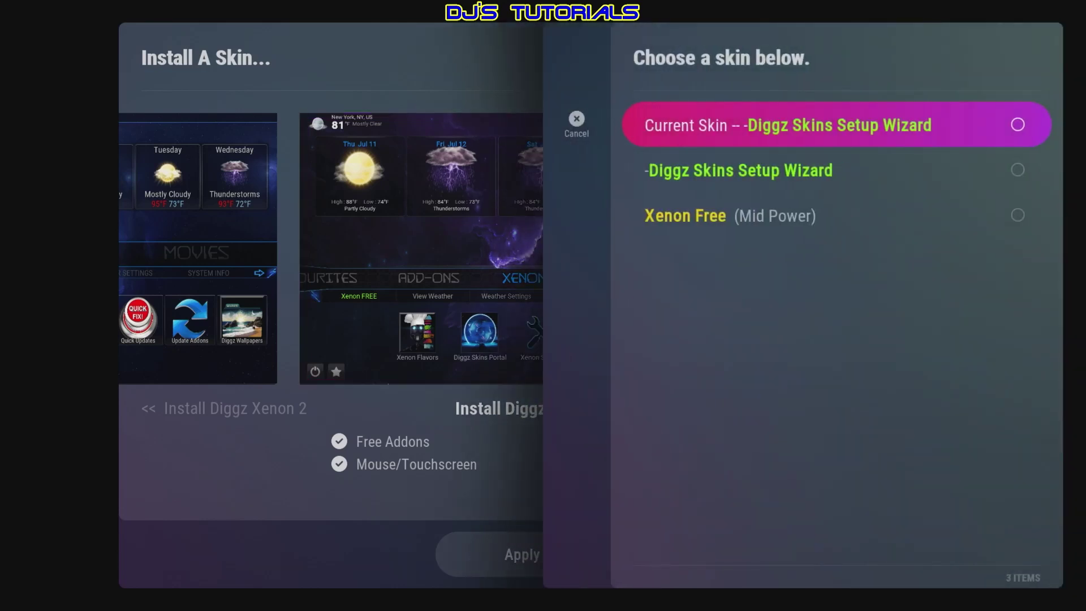
{"action": "key", "text": "Down"}
{"action": "key", "text": "Down"}
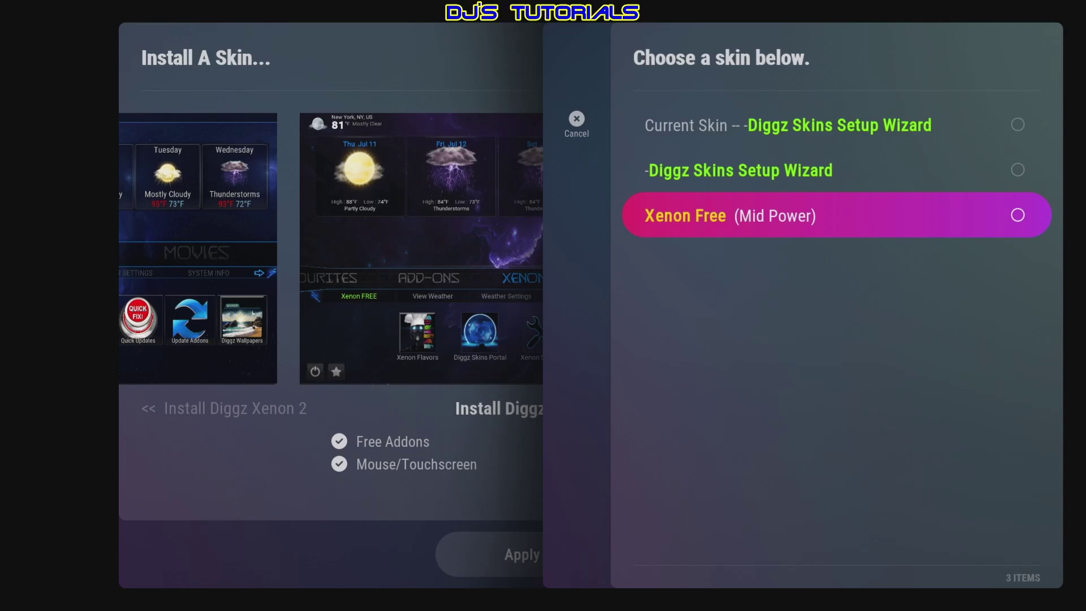
{"action": "key", "text": "Return"}
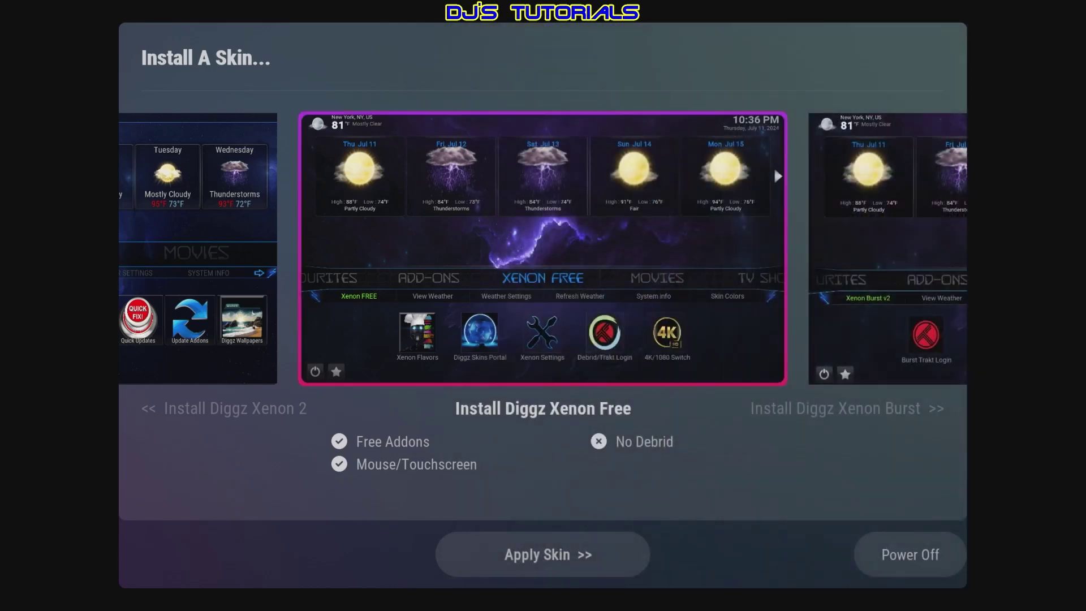